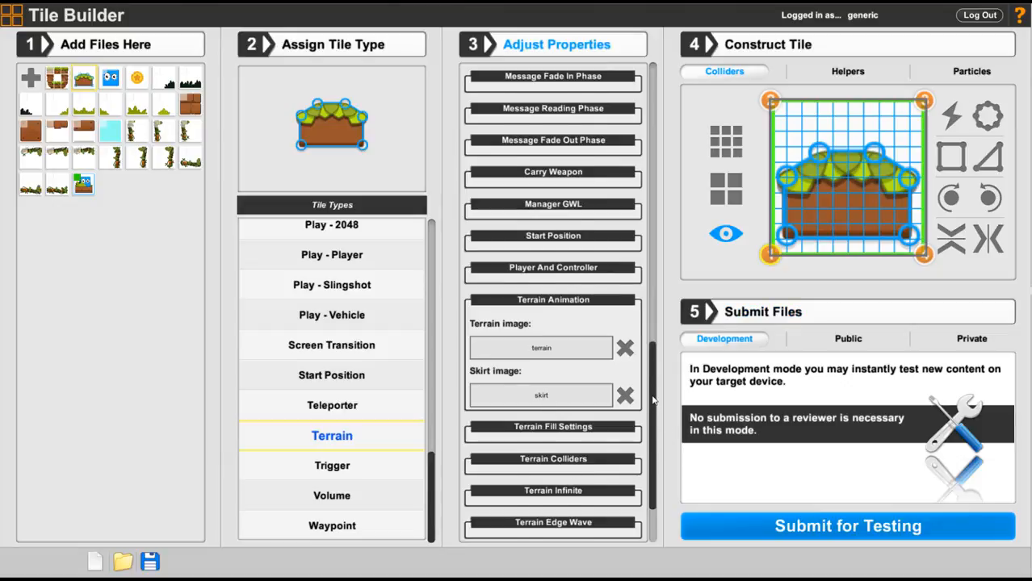
Step: Review the Terrain tile's remaining properties and its terrain and skirt source images, and submit the tile for testing
drag(653, 400, 650, 437)
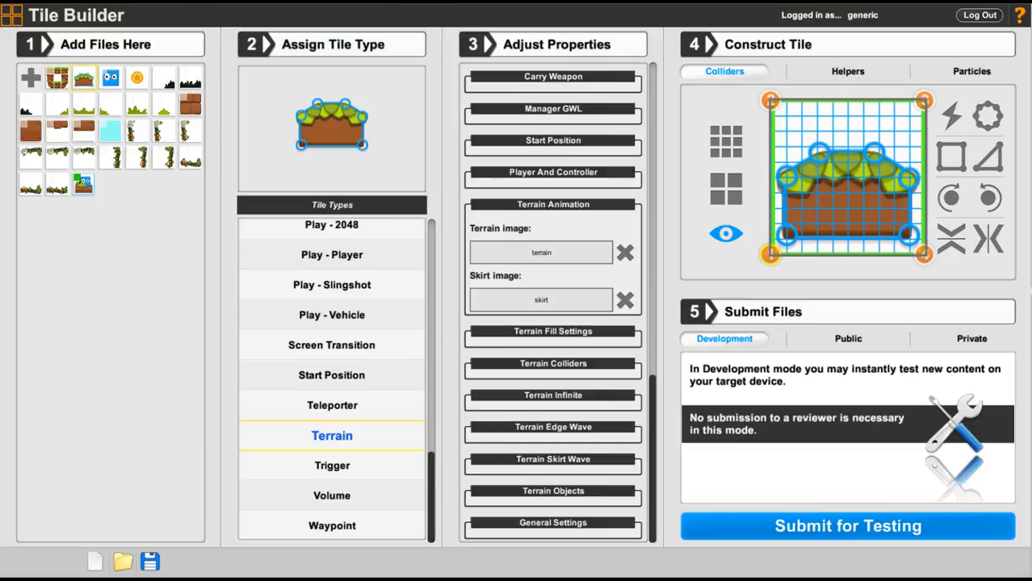
drag(1031, 8, 552, 8)
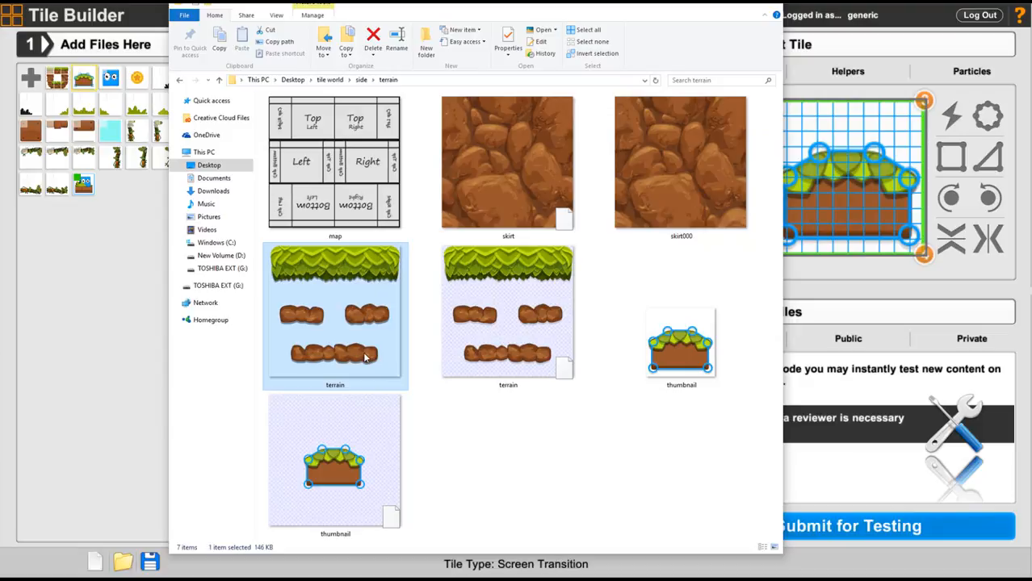
drag(537, 9, 1031, 8)
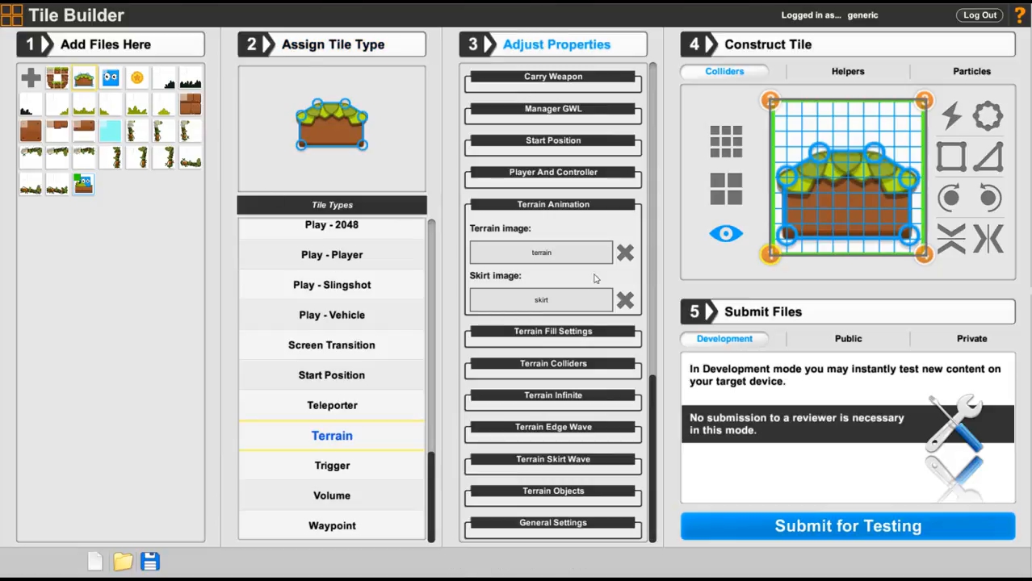
click(836, 533)
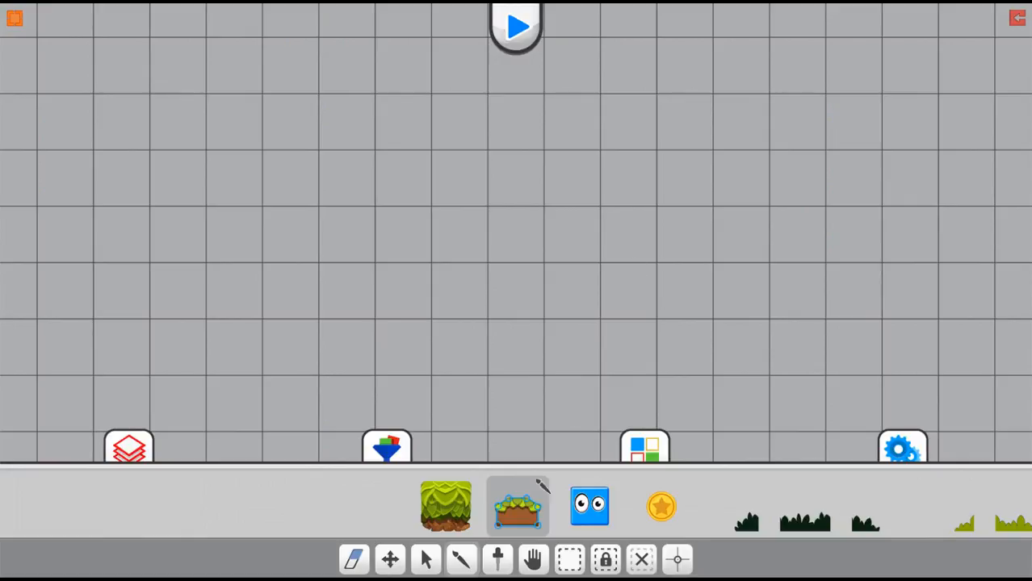
Step: Place the terrain tile in the upper middle of the empty level and open it for editing
click(517, 510)
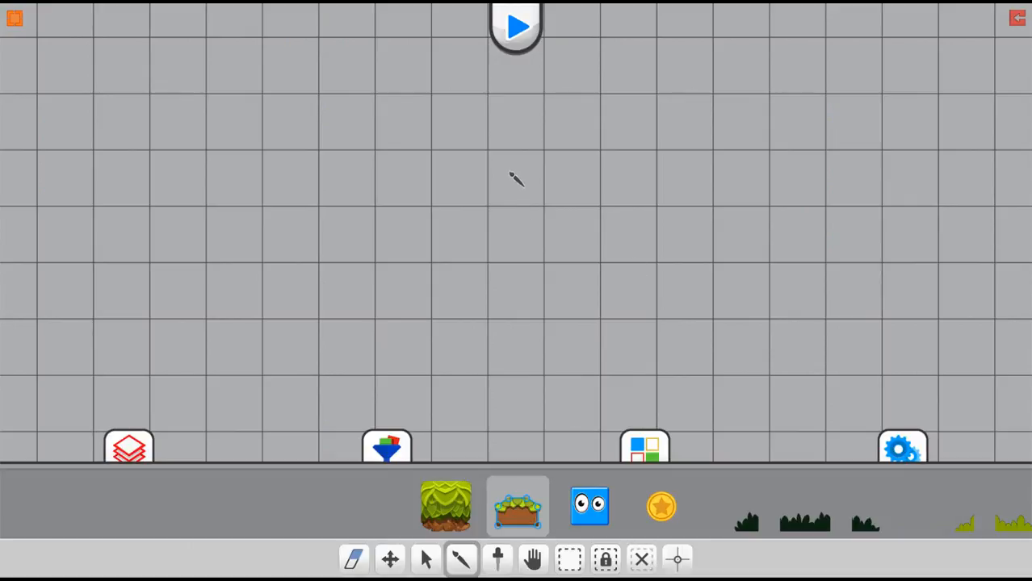
click(517, 176)
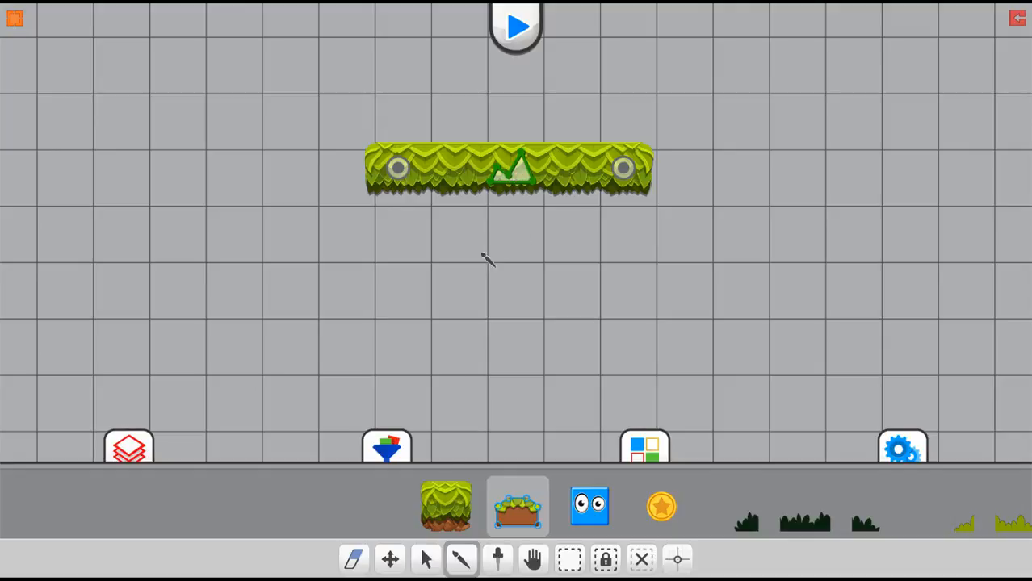
click(427, 558)
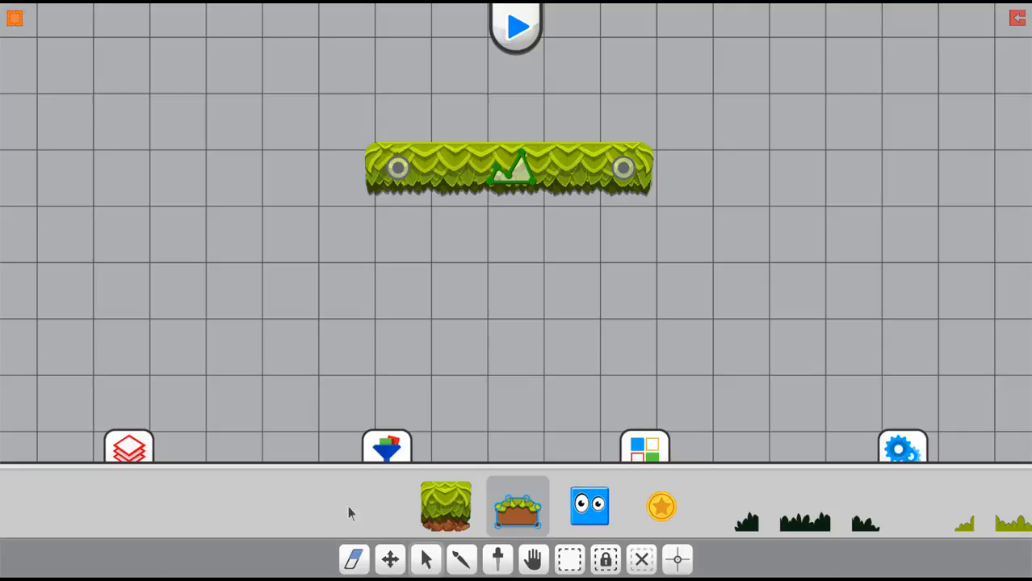
click(513, 159)
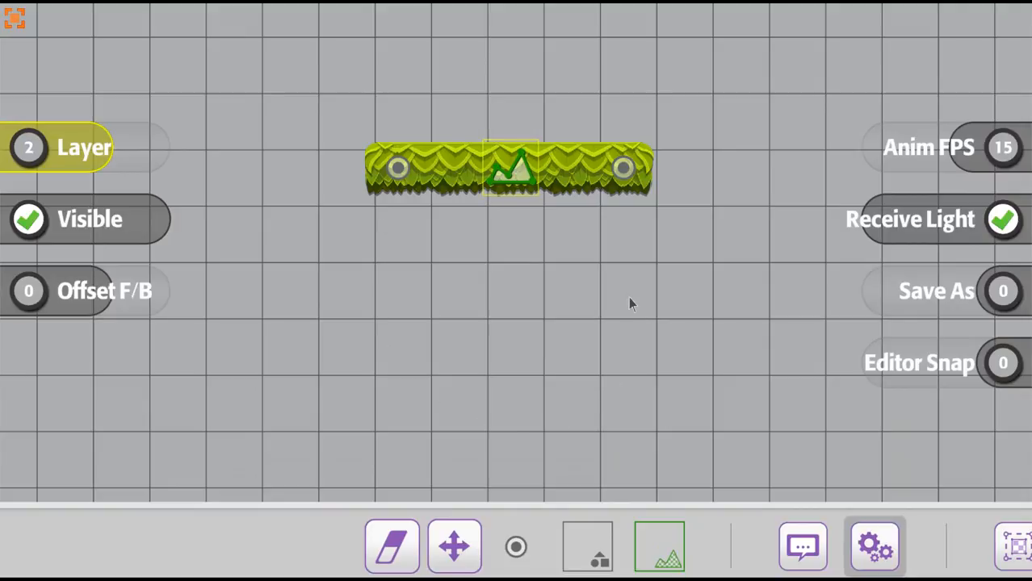
Step: Add five nodes to the terrain, sloping down from its right end and running back left to form a filled body
click(517, 548)
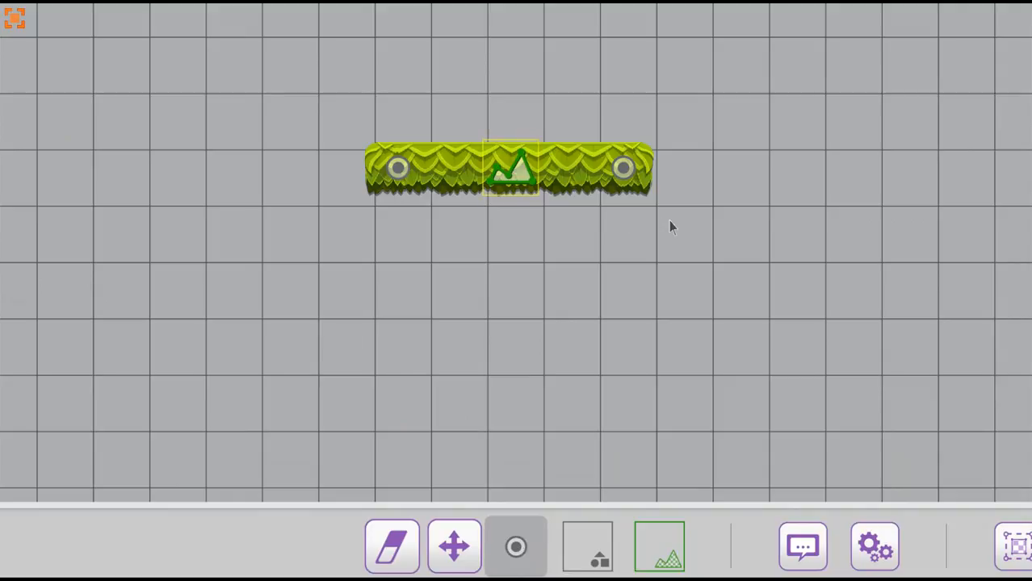
drag(681, 246, 628, 165)
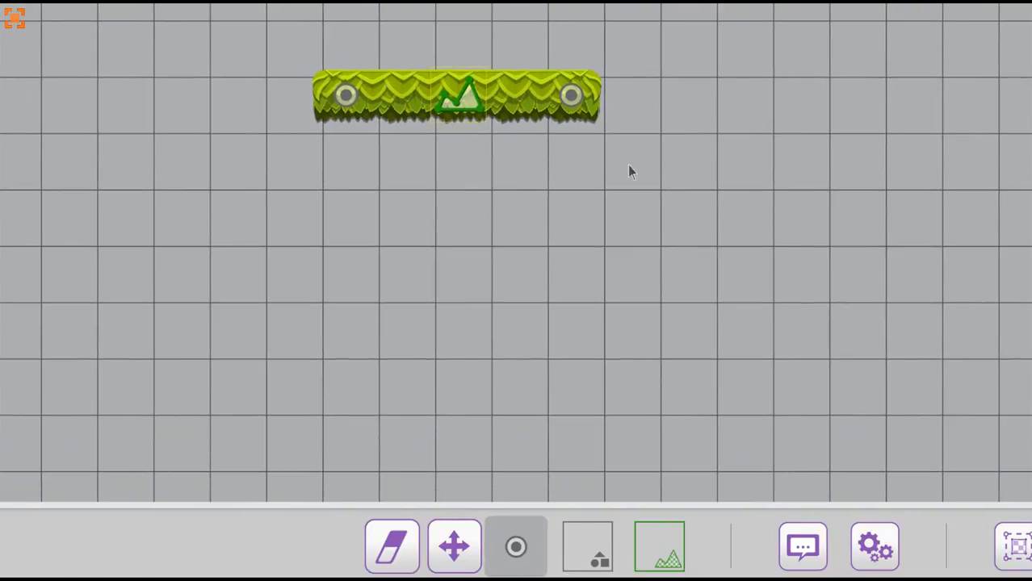
click(694, 140)
click(685, 234)
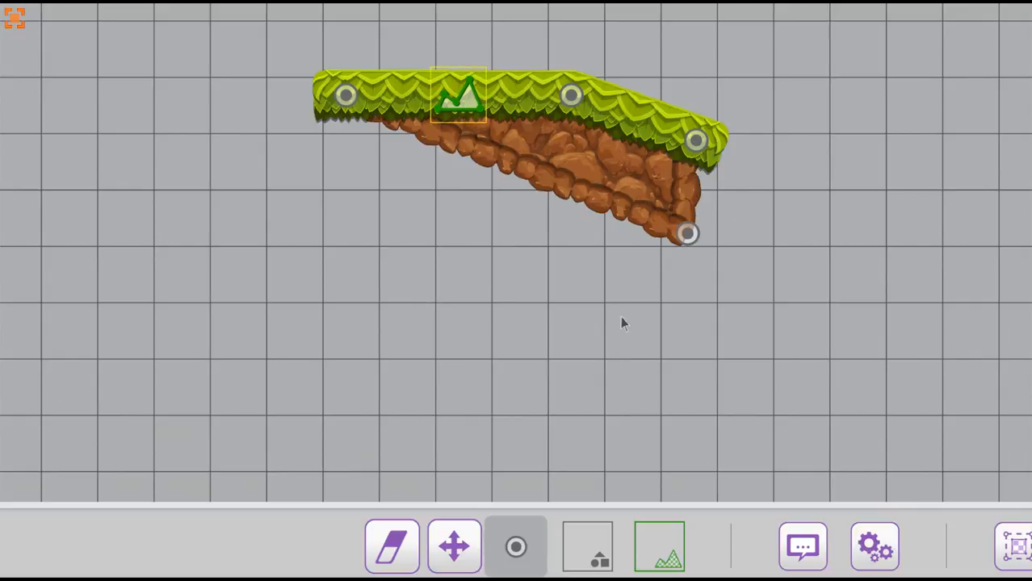
click(619, 316)
click(520, 331)
click(364, 332)
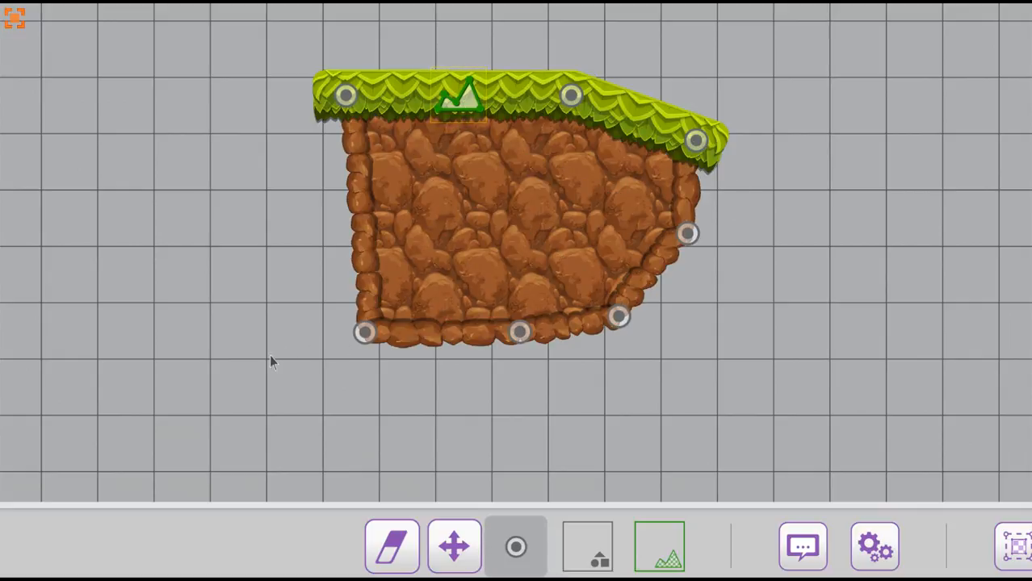
Step: Extend the terrain with four more nodes on its left side, forming a lower grass ledge beside the main platform
click(272, 353)
click(195, 312)
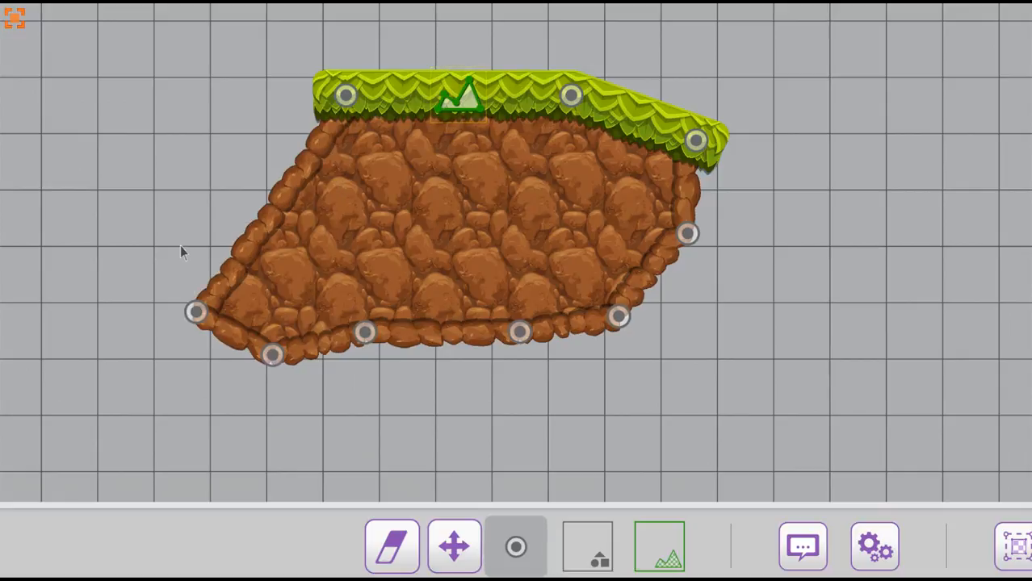
click(185, 231)
click(270, 227)
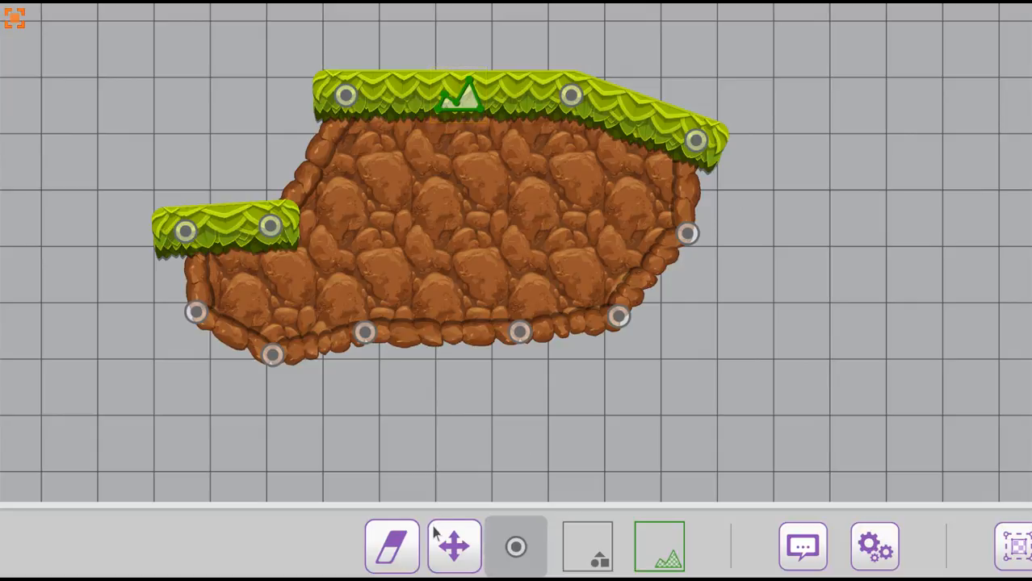
Step: Move the terrain's lower nodes outward and downward to enlarge the body, and raise the upper-right node to flatten the top
click(456, 549)
drag(364, 332, 441, 402)
drag(519, 331, 620, 418)
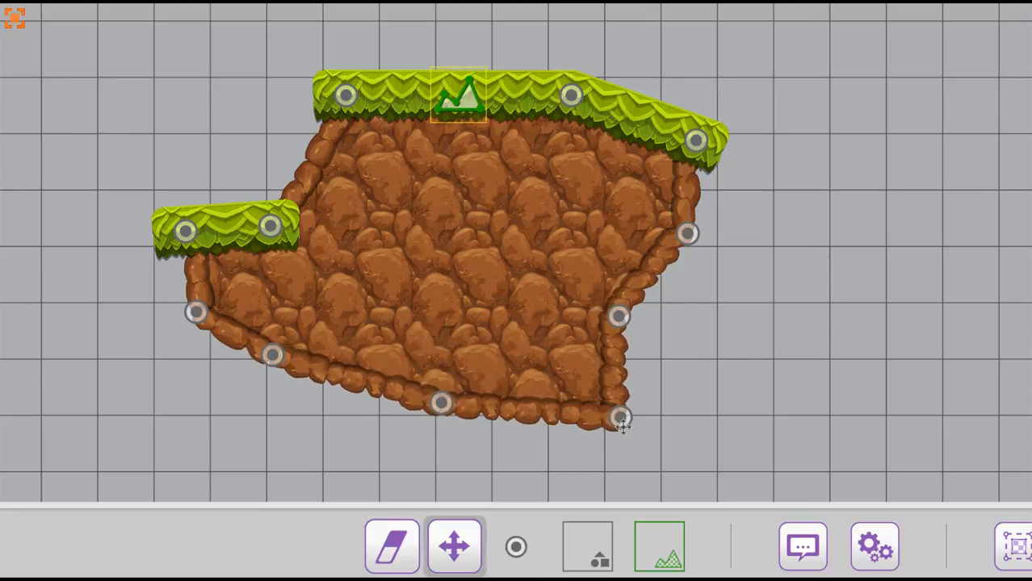
drag(619, 316, 726, 327)
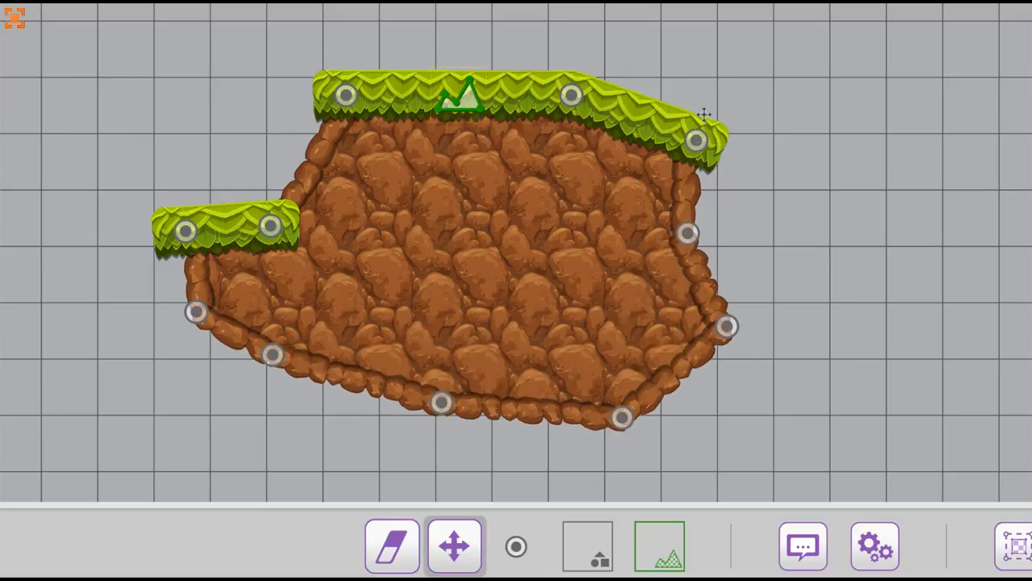
drag(696, 142, 684, 100)
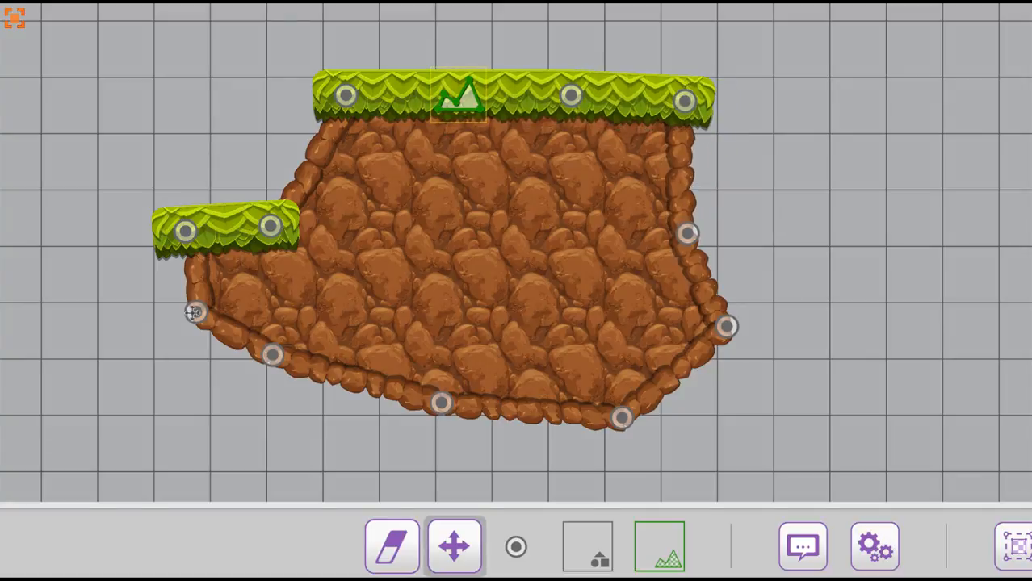
drag(194, 313, 194, 347)
drag(272, 354, 312, 414)
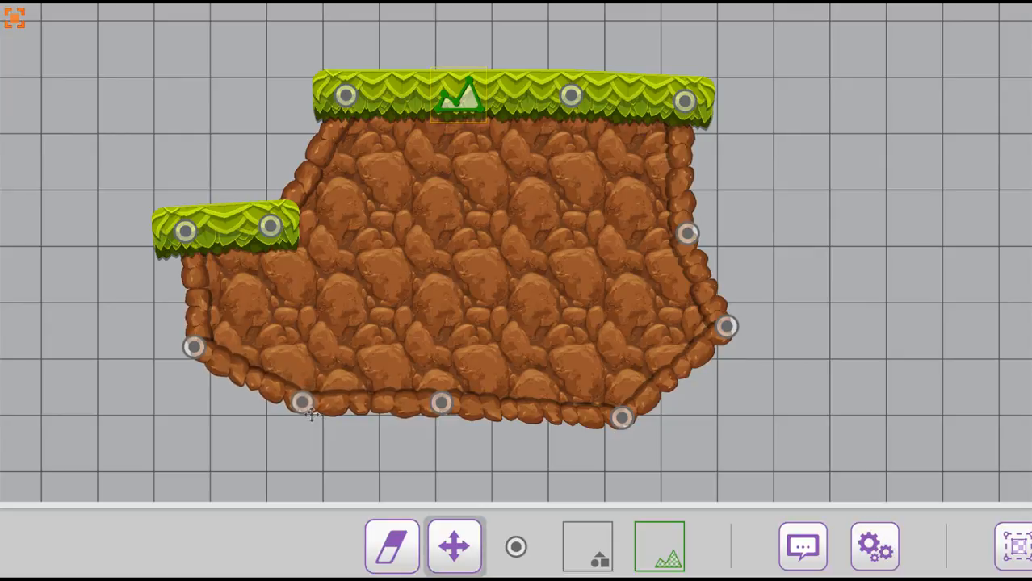
Step: Raise and level the two nodes of the left grass ledge, and move the upper node on the right side outward
drag(272, 225, 289, 199)
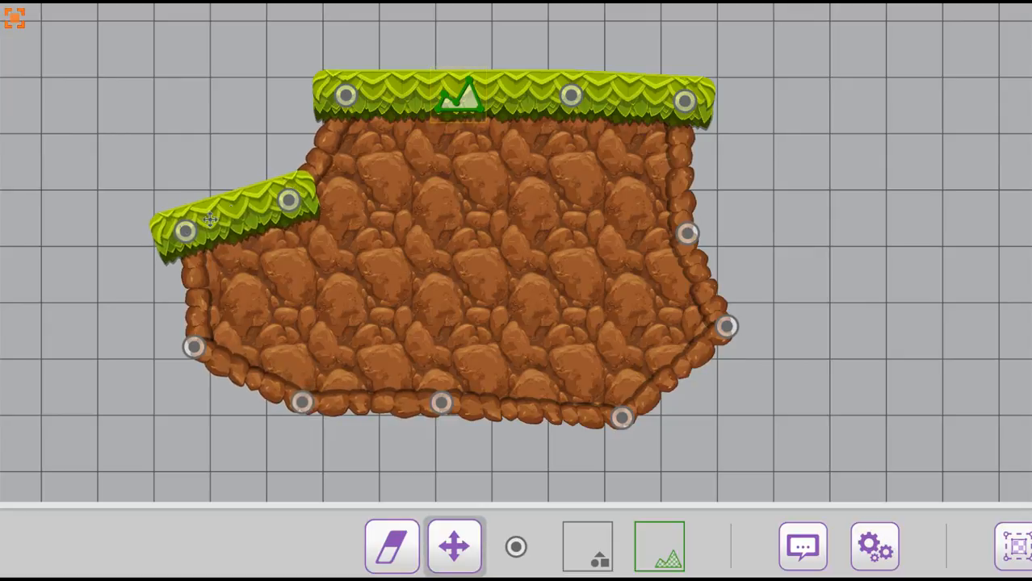
drag(193, 230, 76, 187)
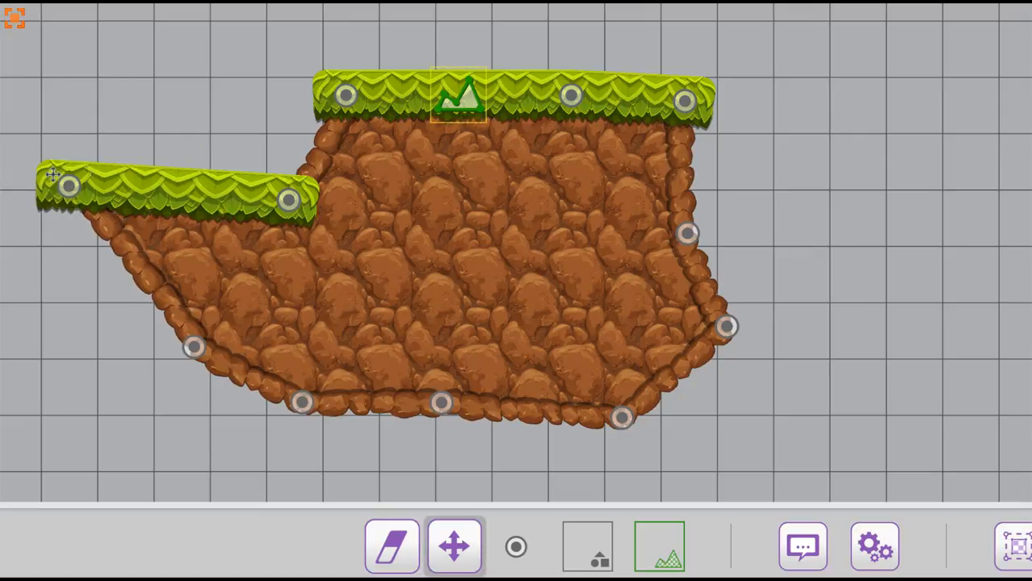
drag(70, 187, 150, 200)
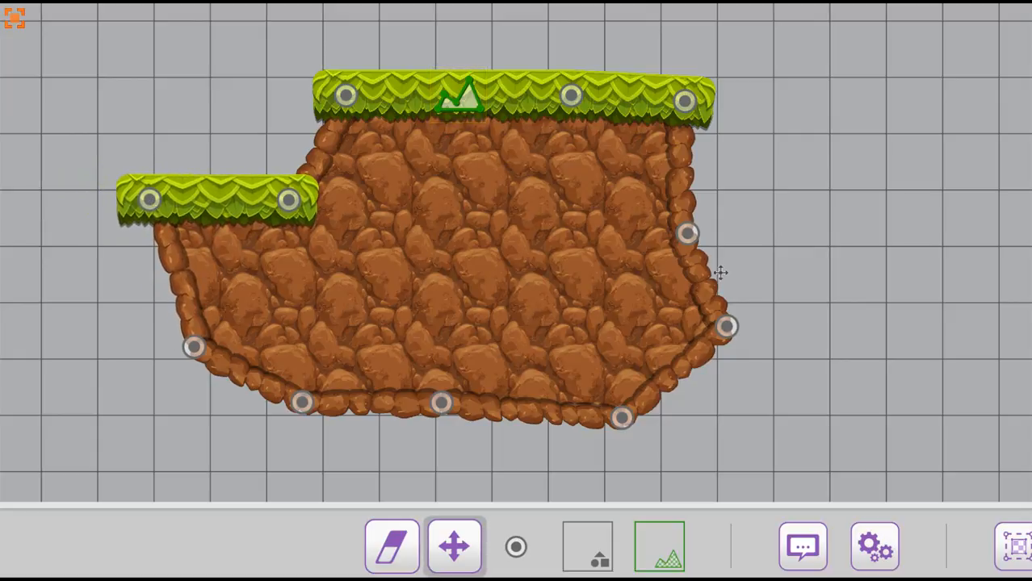
drag(687, 234, 728, 213)
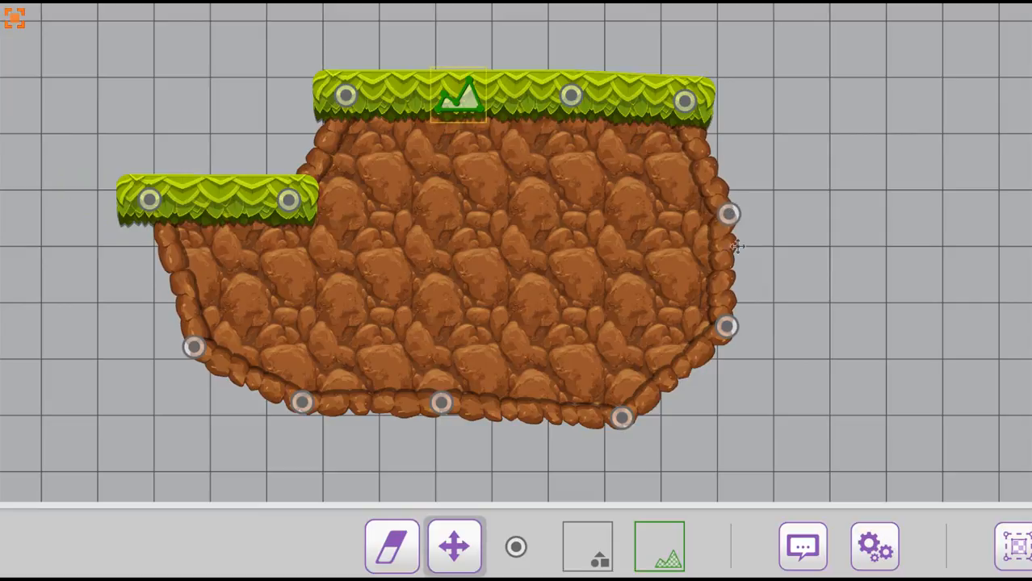
Step: Erase the middle and rightmost nodes from the terrain's bottom edge
drag(783, 340, 812, 363)
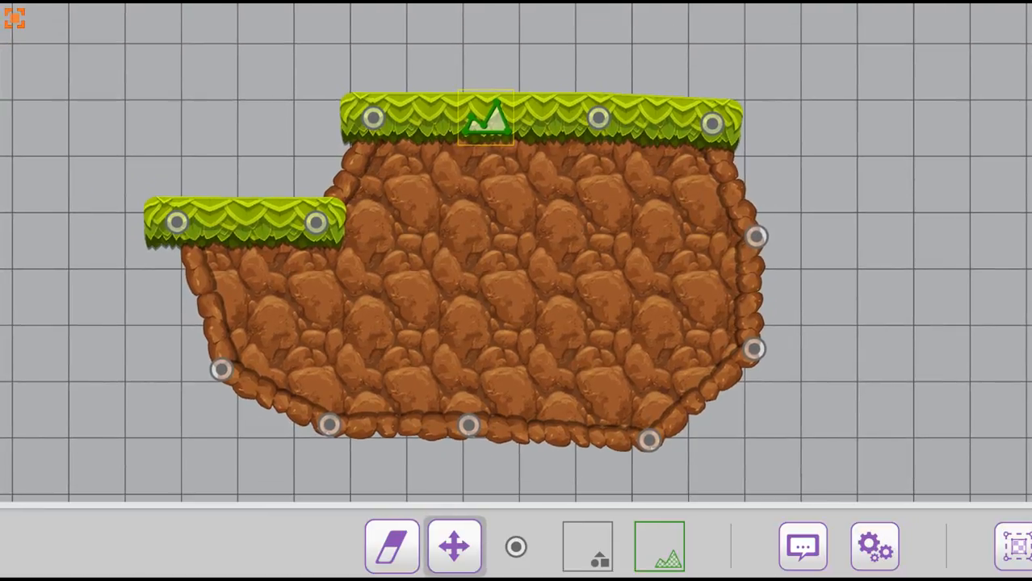
click(391, 546)
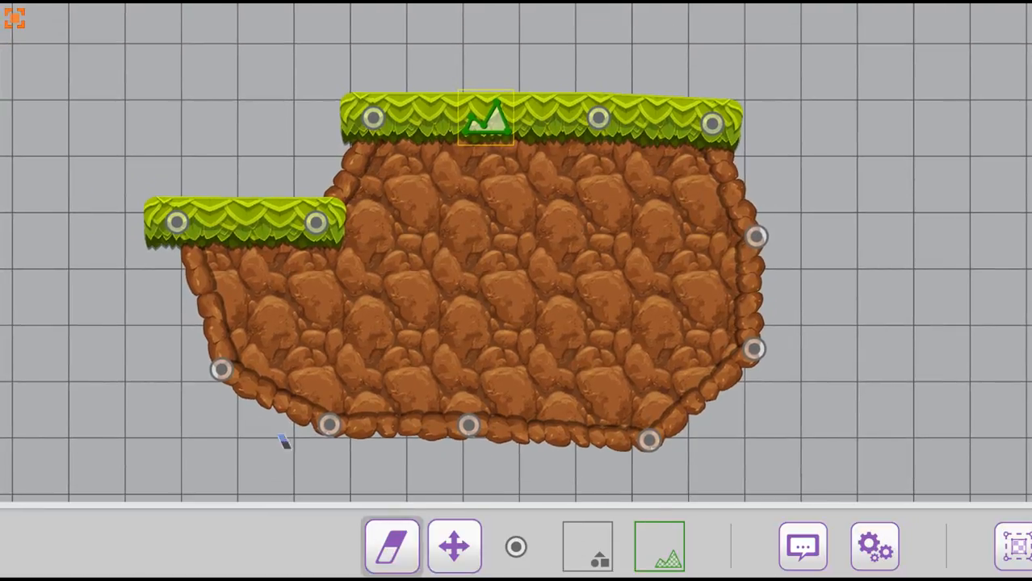
click(470, 427)
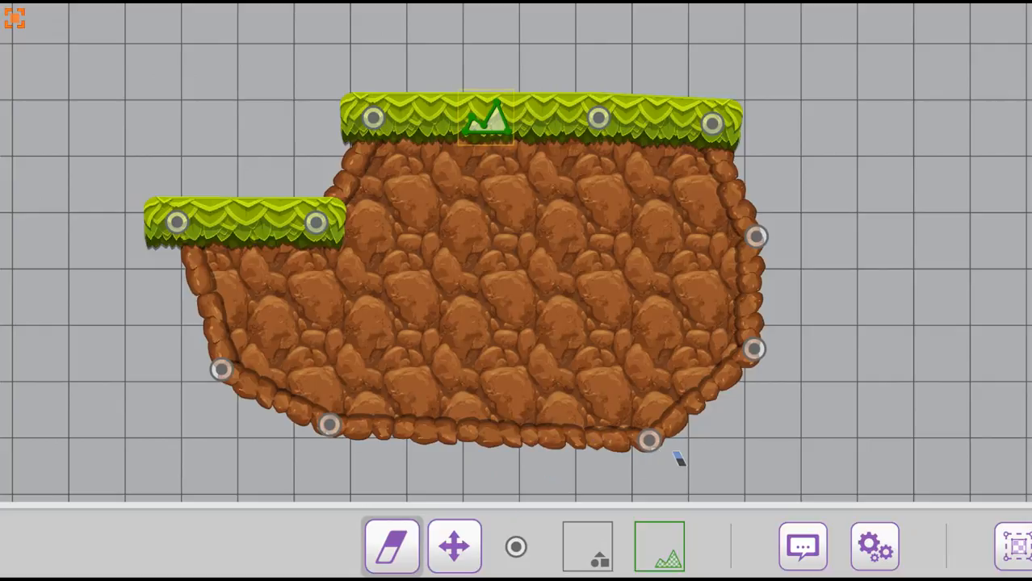
click(650, 440)
Step: Insert a new node in the middle of the terrain's bottom edge and move it down to restore the depth
click(516, 547)
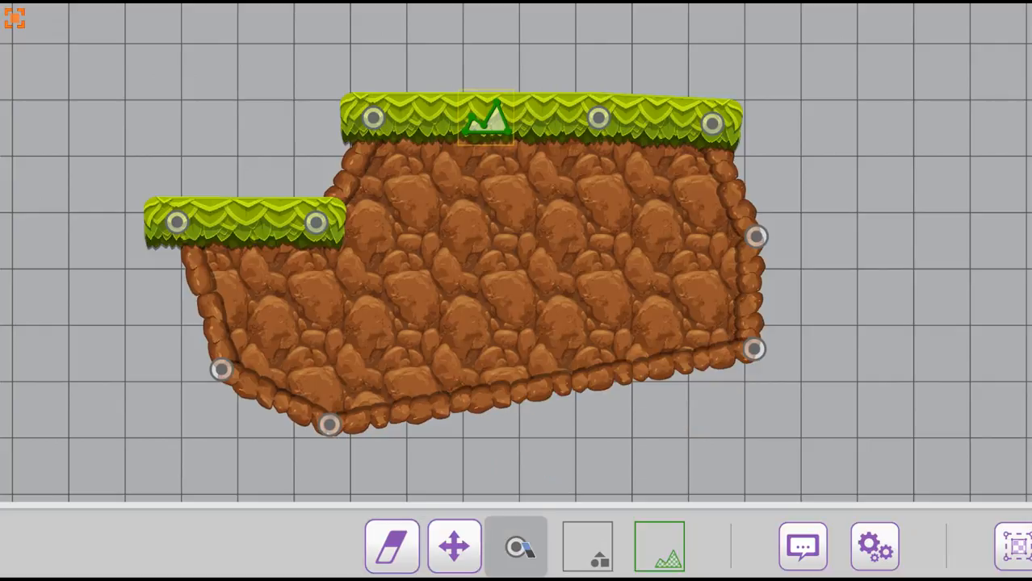
click(561, 384)
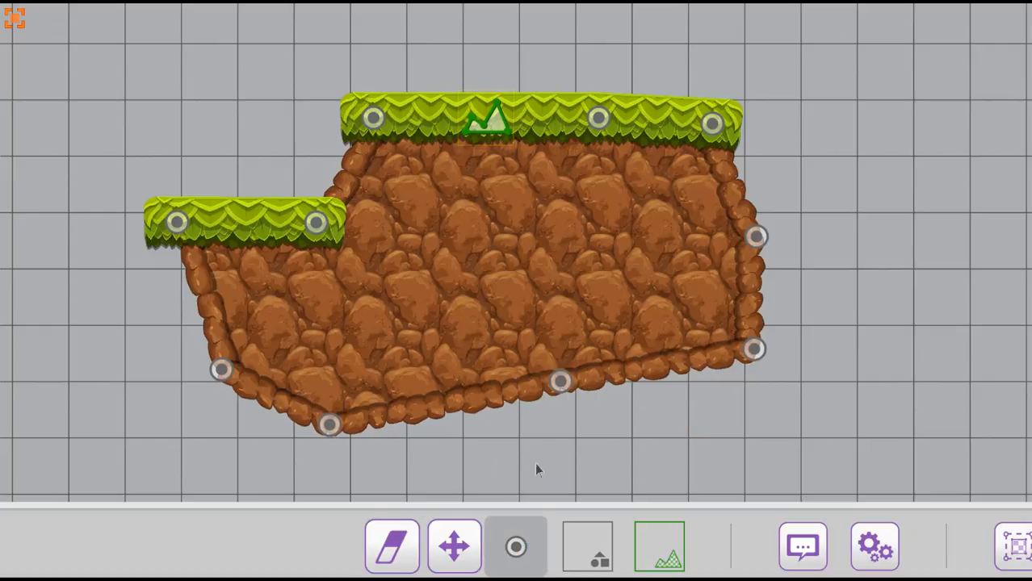
click(456, 547)
drag(567, 389, 587, 458)
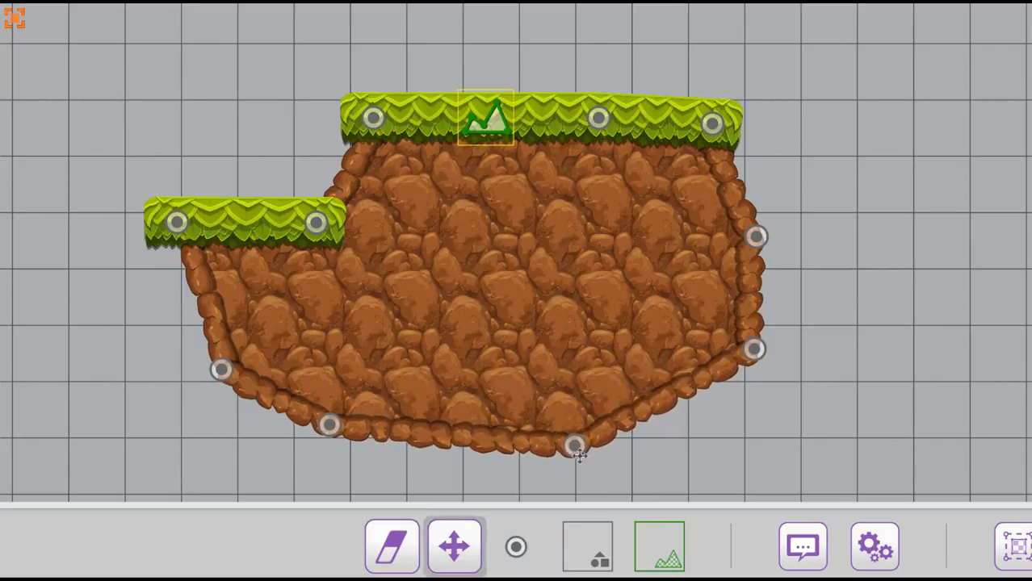
Step: Look through the remaining terrain editing options and leave the terrain's edit mode
mouse_move(661, 414)
mouse_down()
mouse_move(629, 362)
mouse_move(642, 415)
mouse_up()
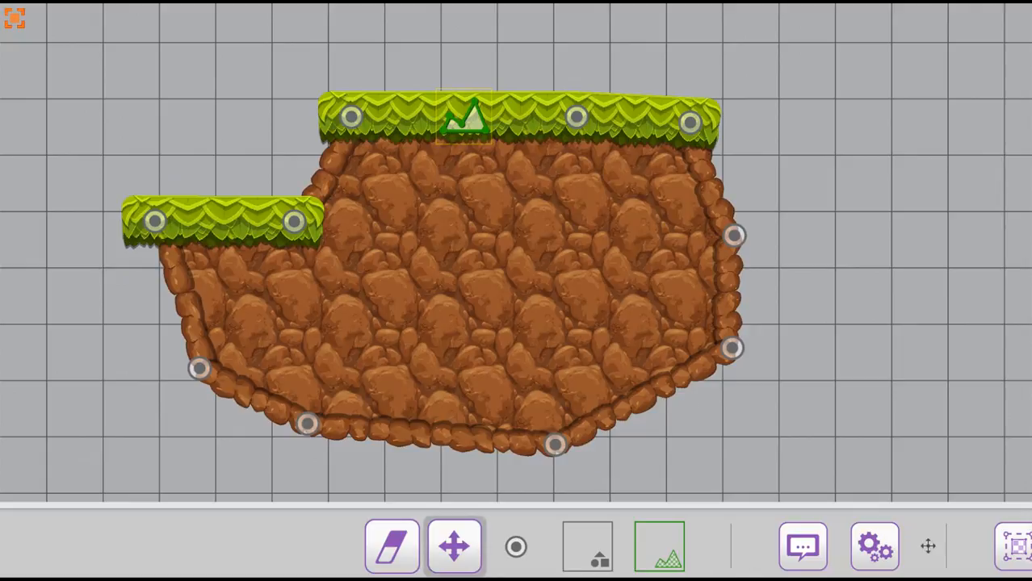
drag(937, 550, 617, 555)
drag(769, 559, 505, 557)
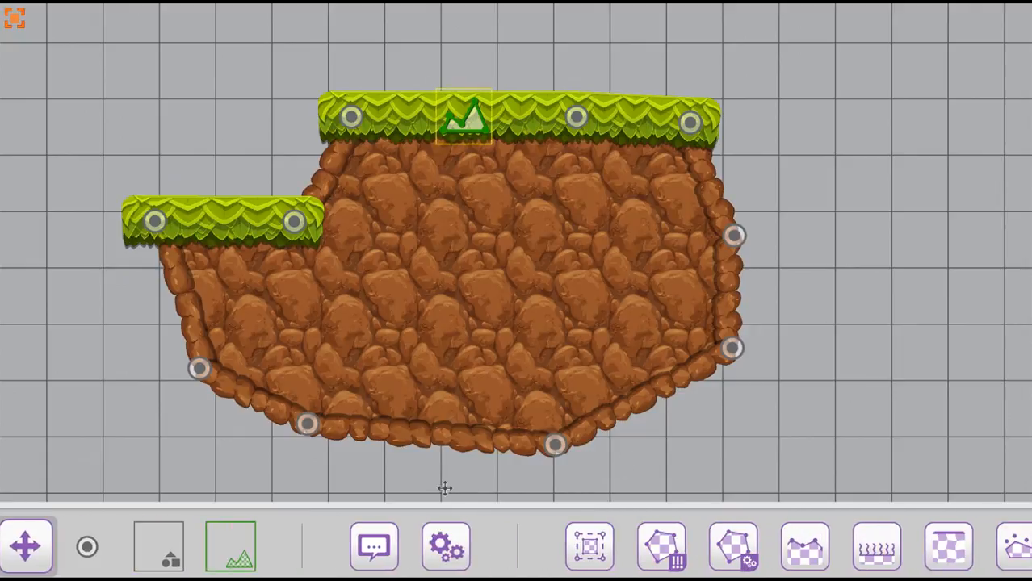
click(15, 17)
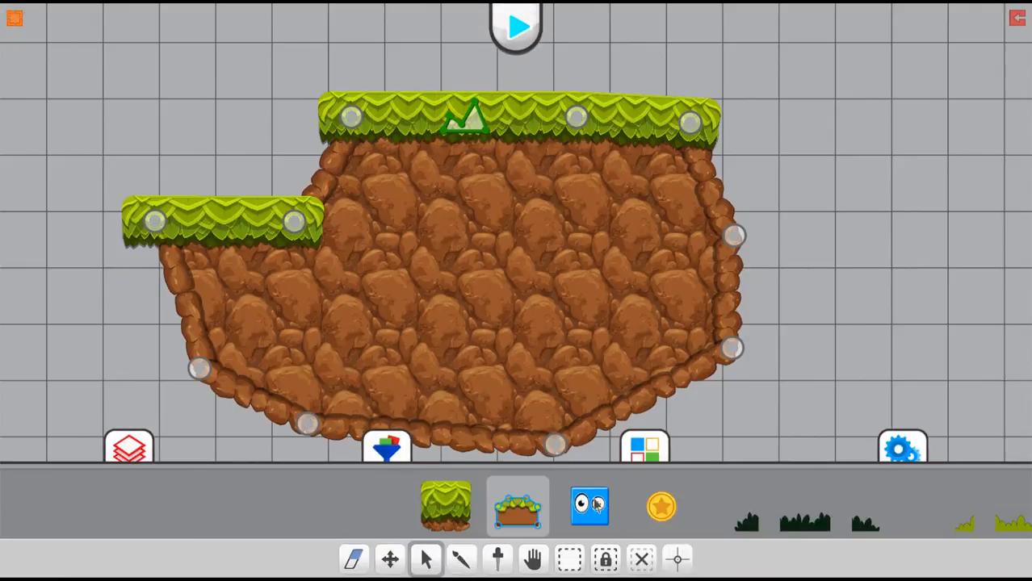
Step: Place the blue player character in the level above the terrain's upper grass platform
click(589, 504)
drag(488, 76, 479, 161)
click(500, 97)
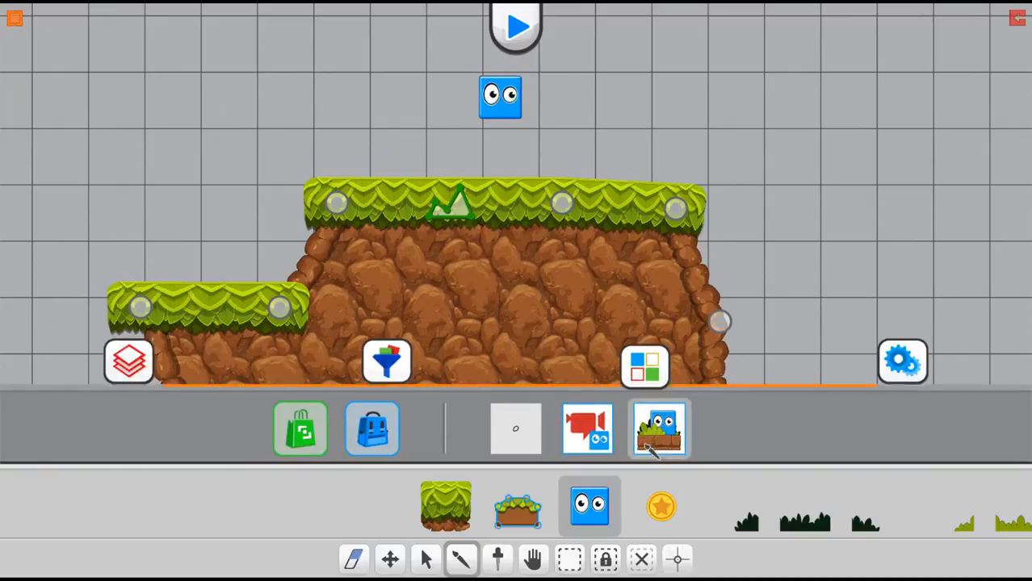
Step: Apply the camera tile that links the camera to the player onto the blue character
click(597, 439)
click(872, 500)
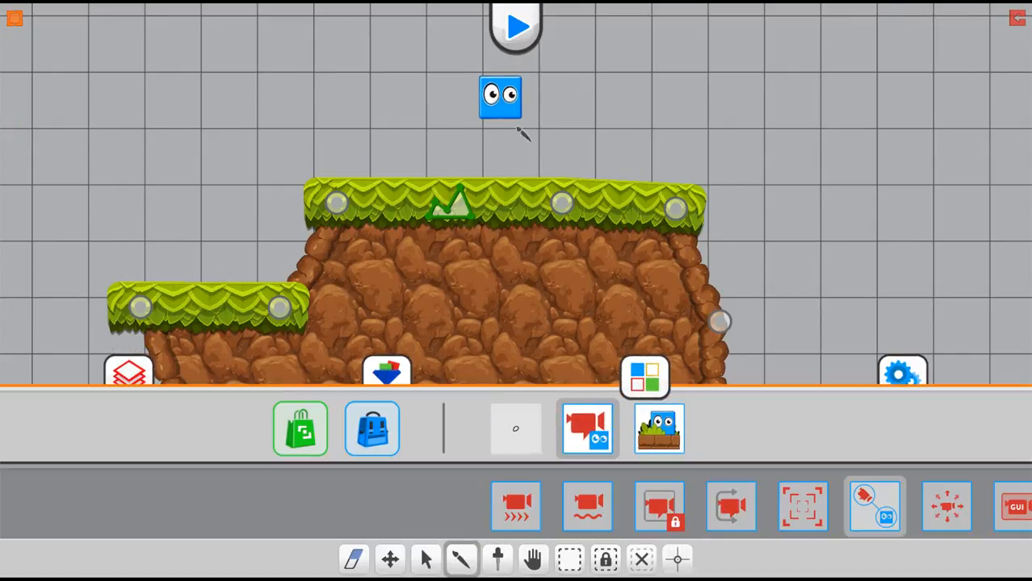
click(498, 94)
Step: Play-test the level by moving and jumping the blue character between the upper and lower grass platforms, and stop the test
click(517, 26)
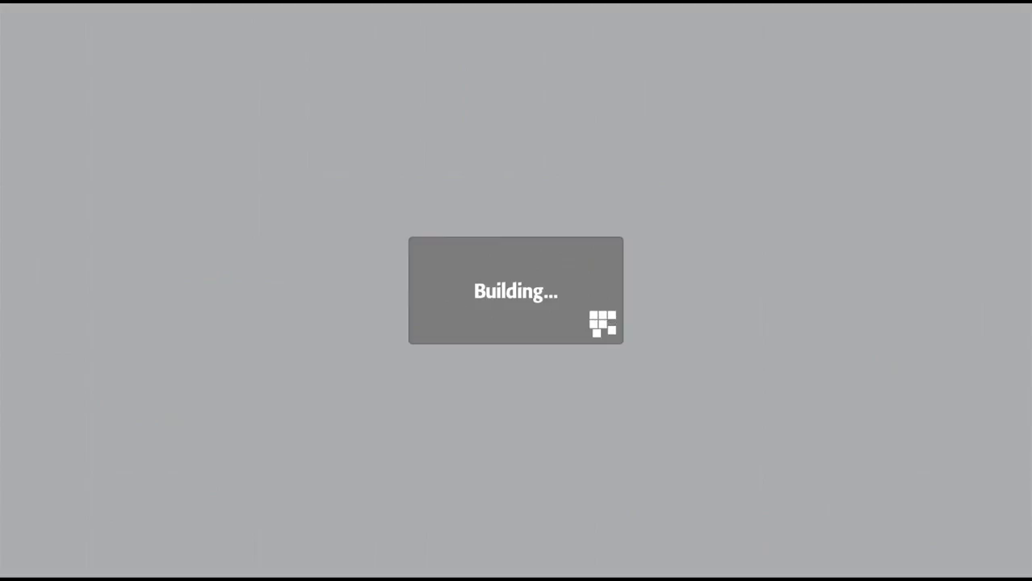
key(Left)
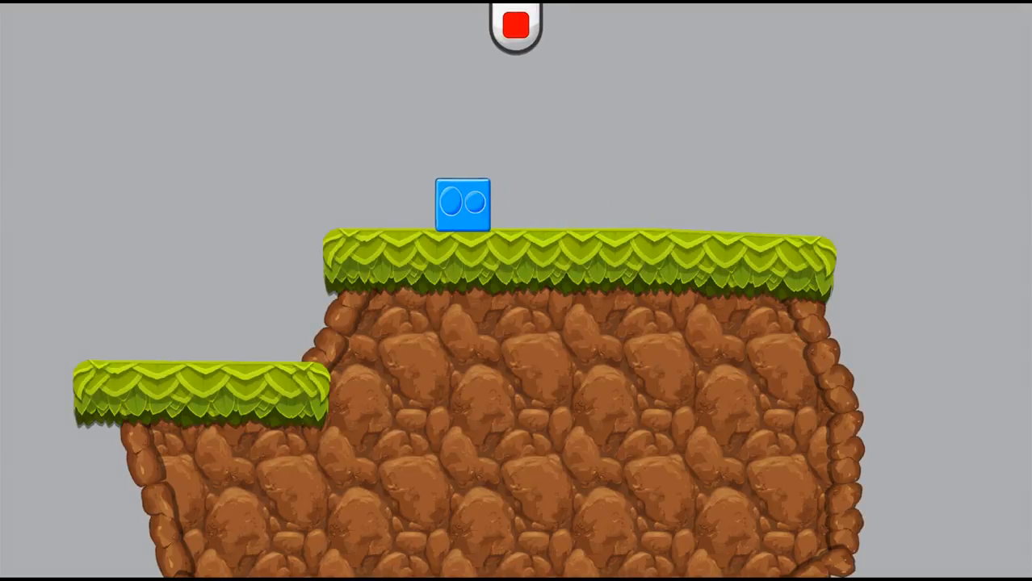
key(Right)
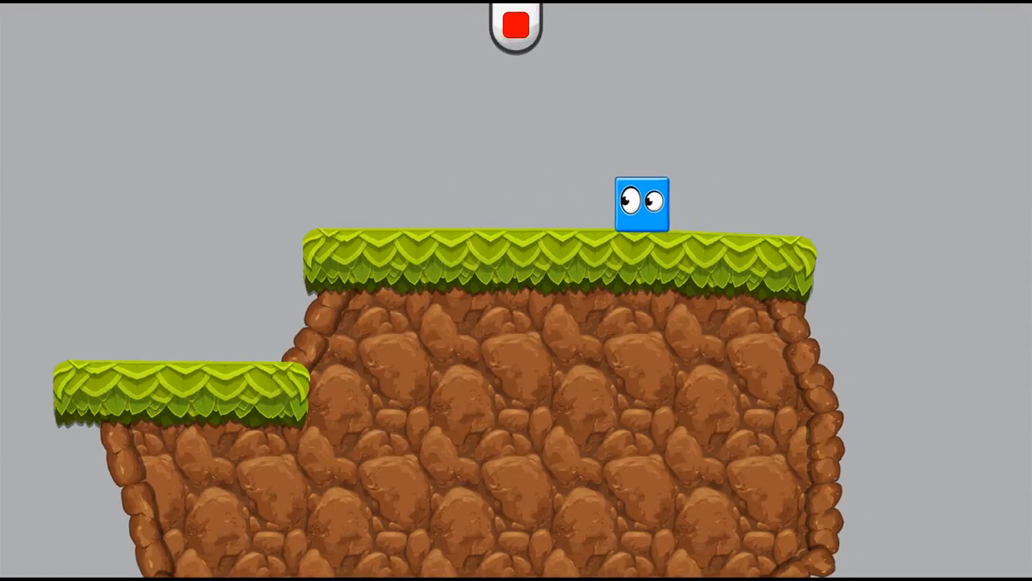
key(Left)
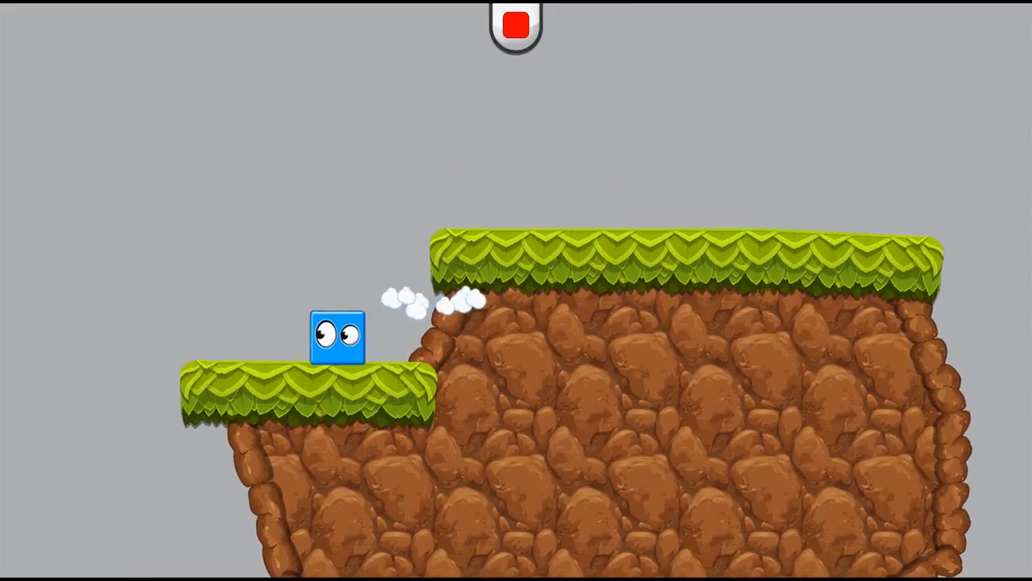
key(Right)
key(Up)
key(Up)
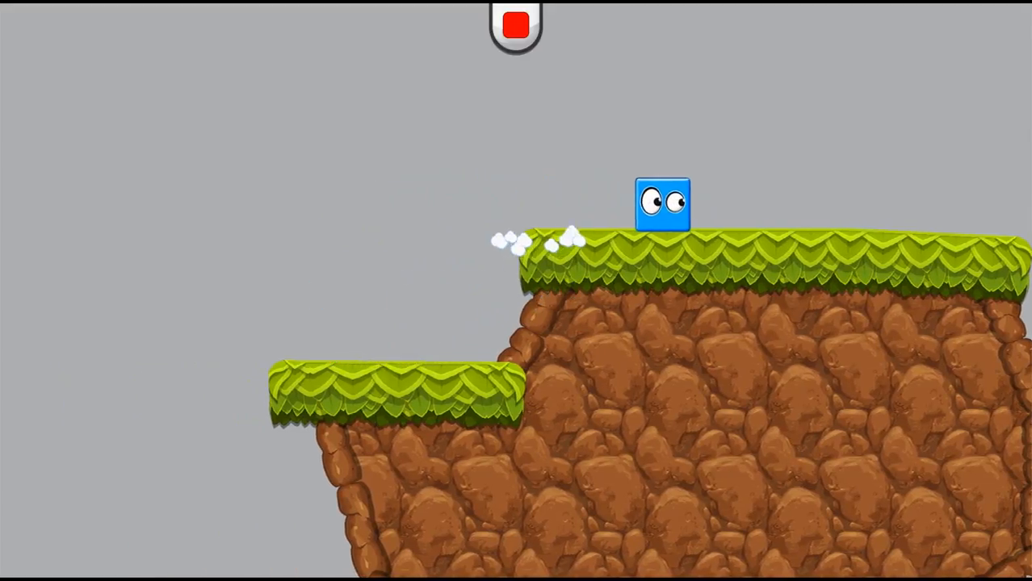
key(Left)
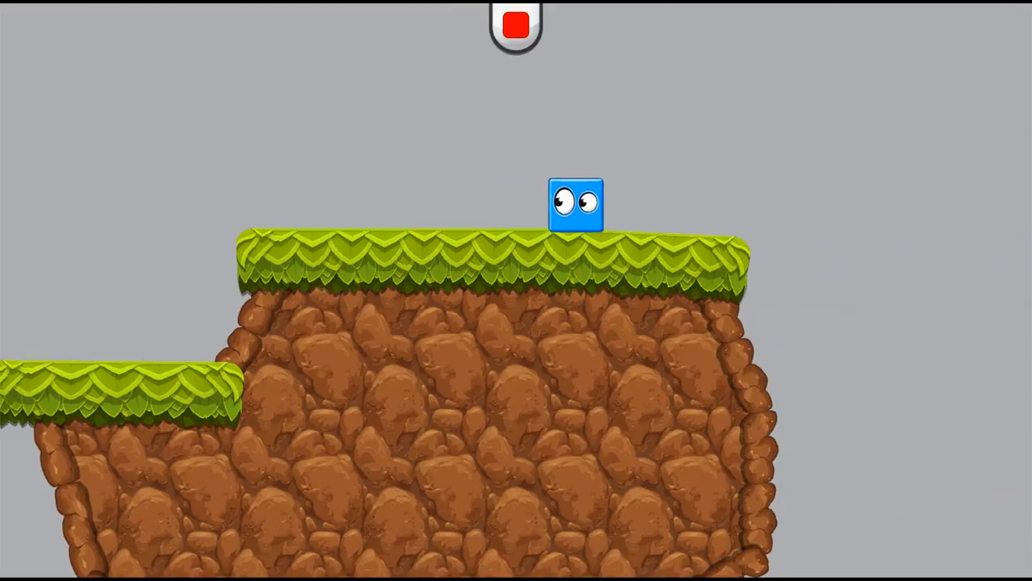
click(516, 25)
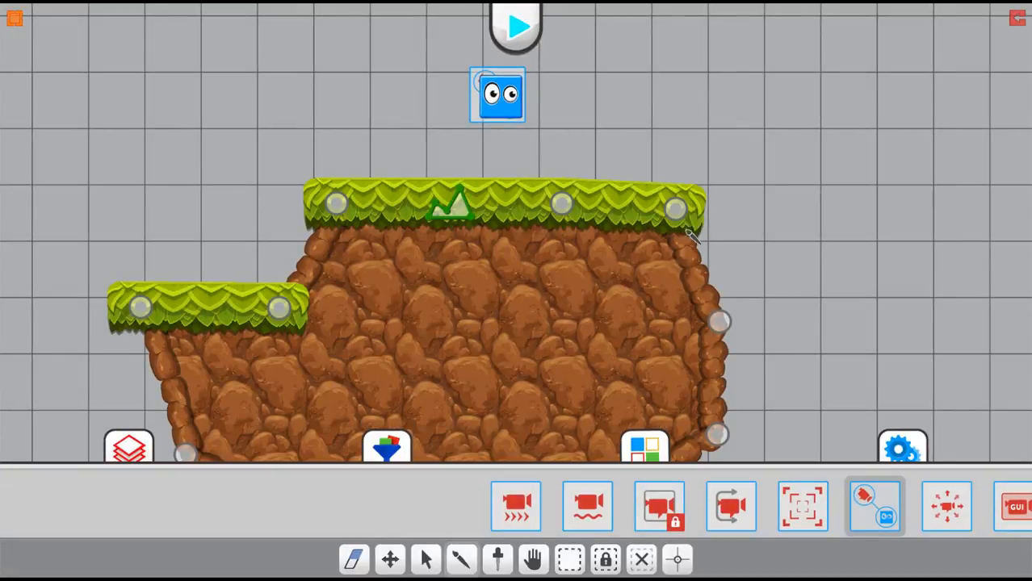
drag(693, 234, 747, 134)
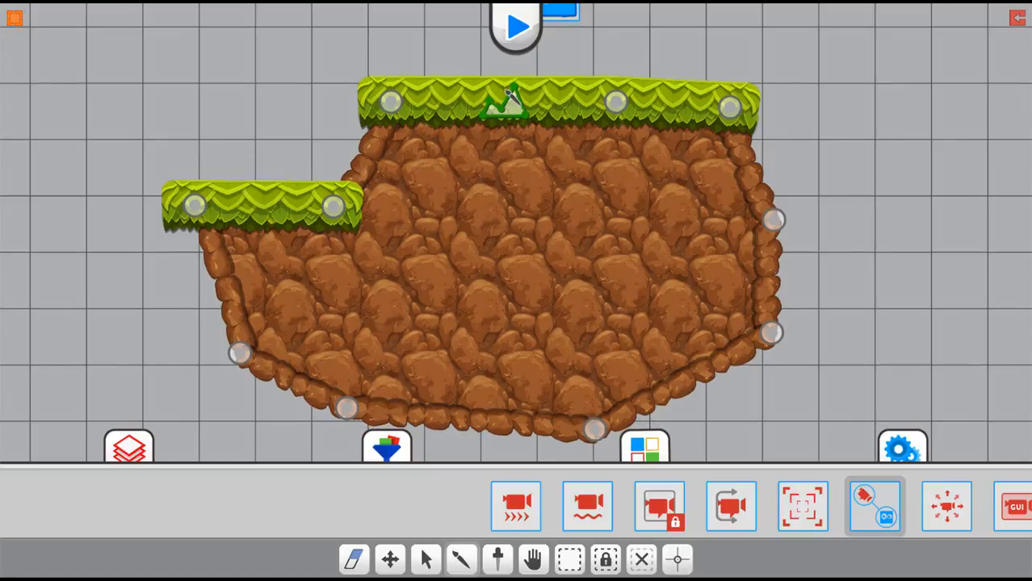
click(508, 88)
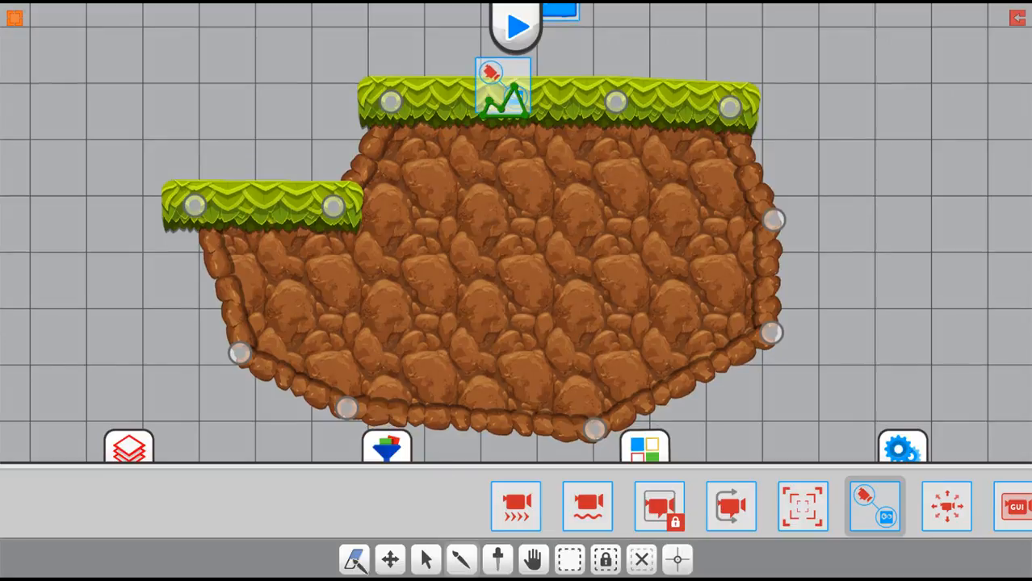
click(515, 75)
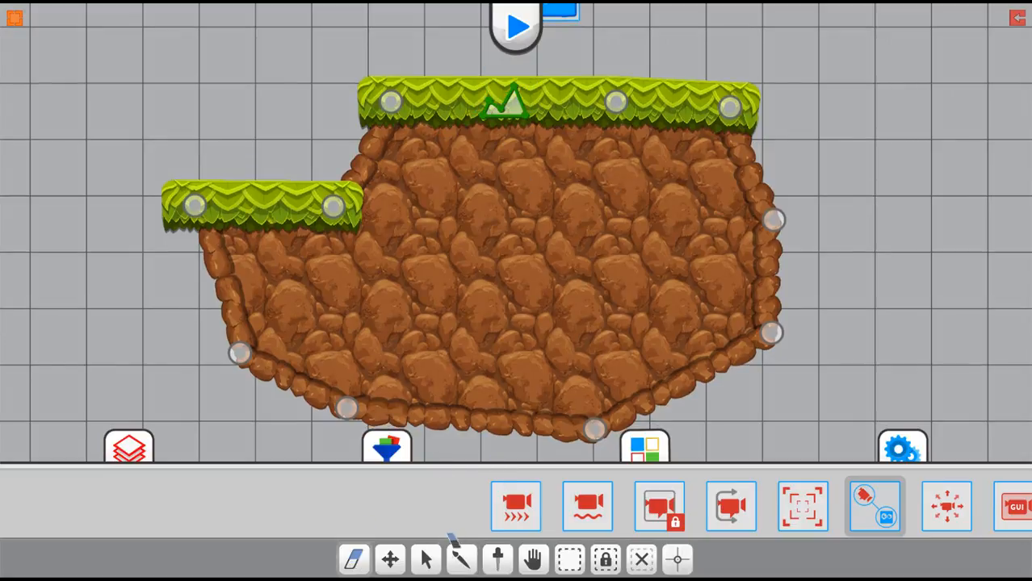
Step: Edit the terrain's fill type, trying the None fill and restoring the Closed fill
click(502, 95)
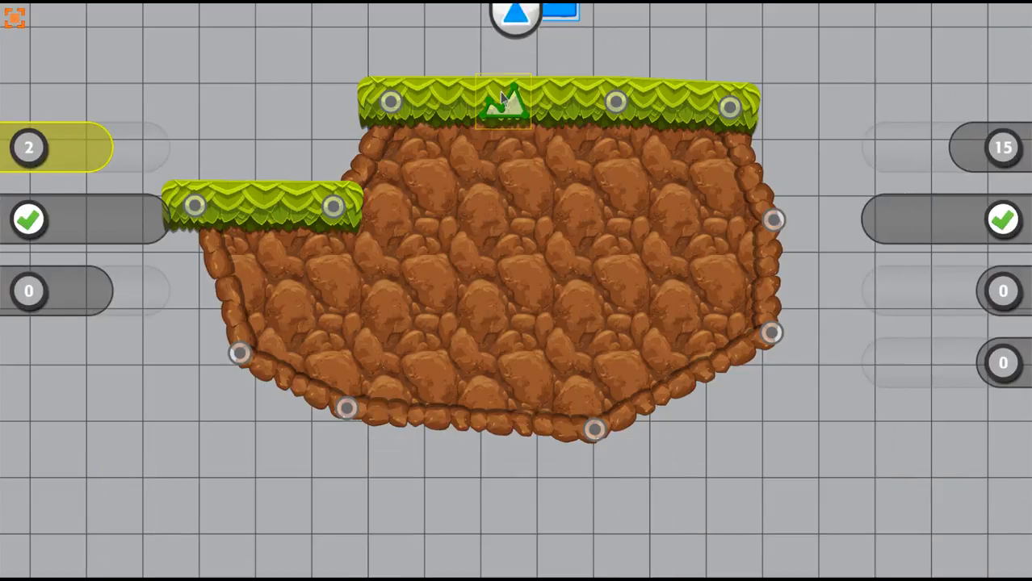
drag(376, 558, 604, 551)
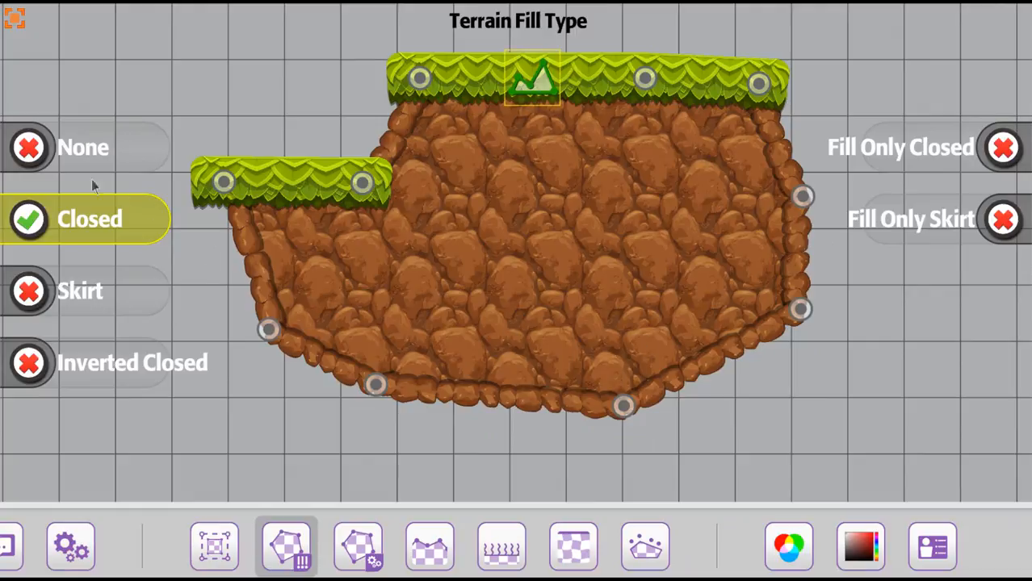
click(29, 150)
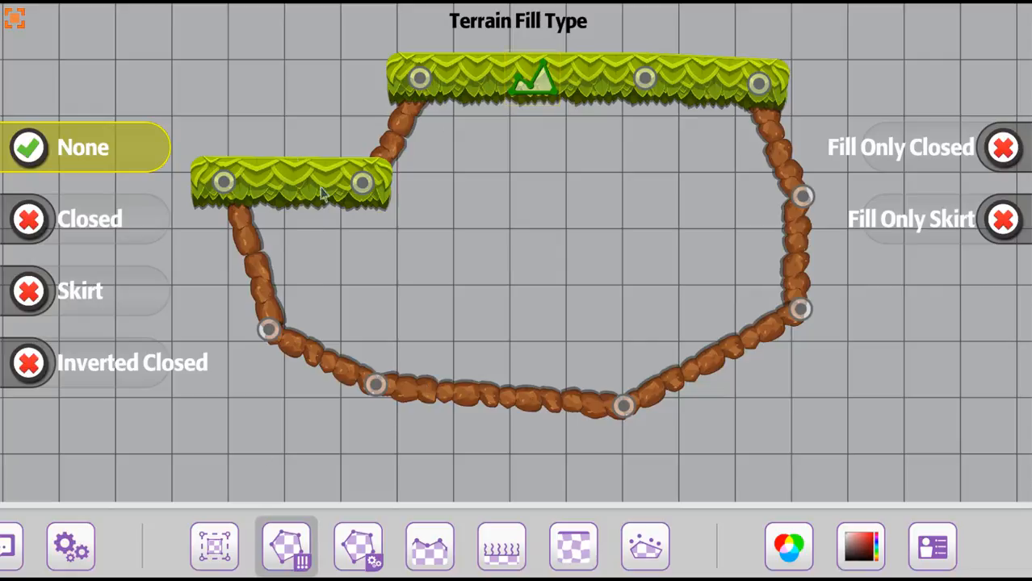
click(93, 228)
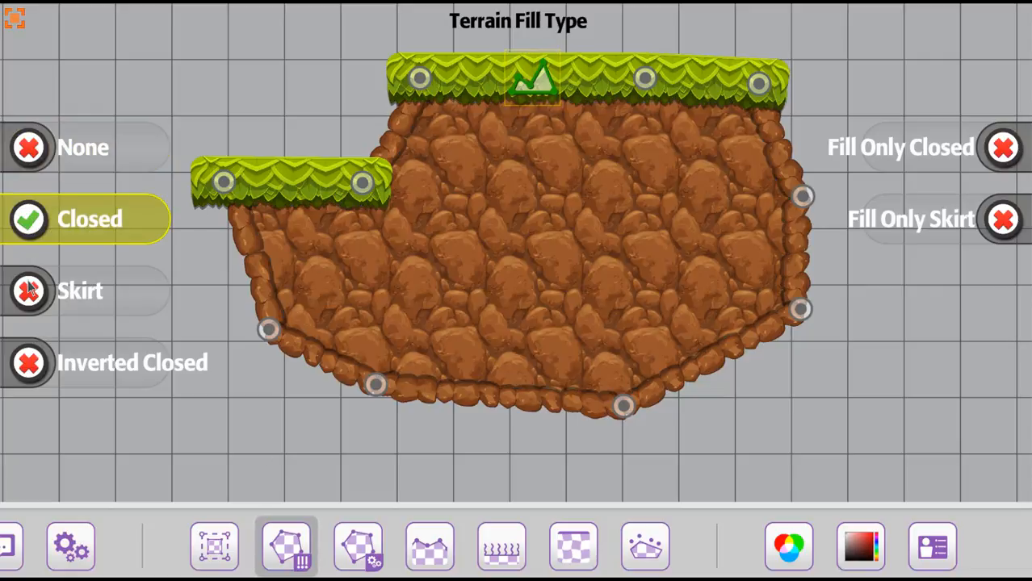
Step: Change the terrain's fill type to Inverted Closed and check the resulting cave
click(29, 367)
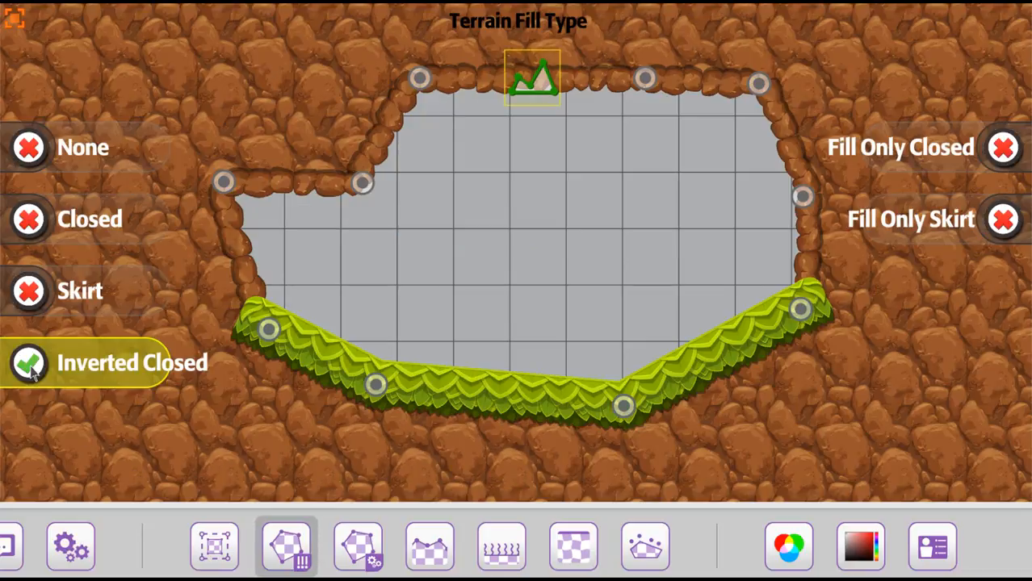
scroll(576, 315, down, 5)
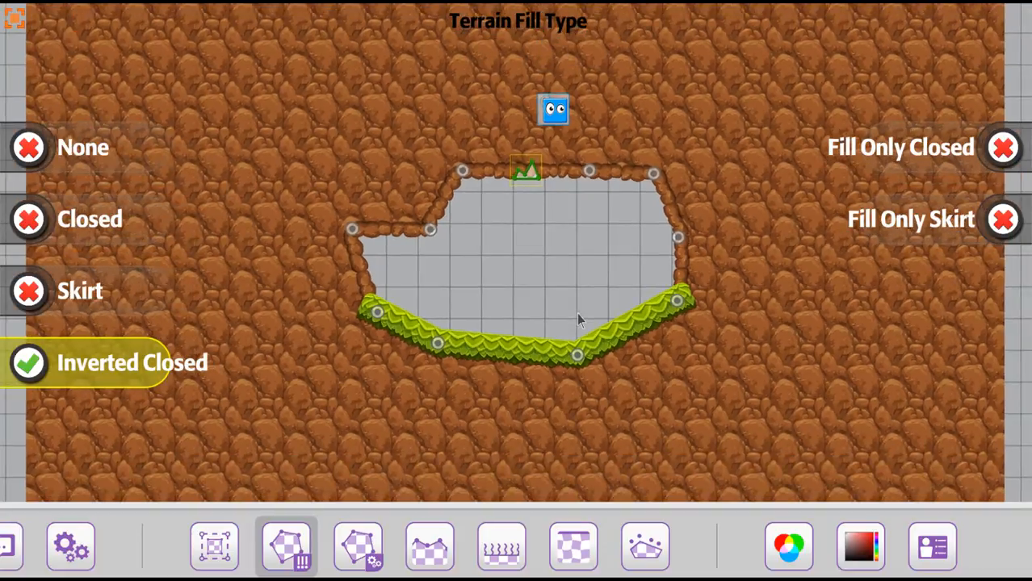
scroll(507, 303, up, 5)
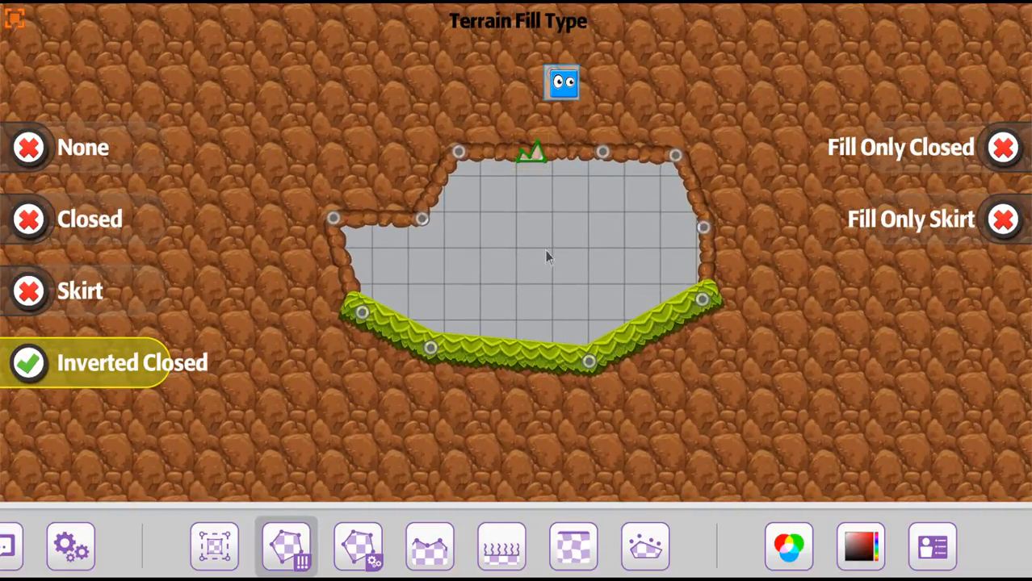
scroll(540, 251, up, 1)
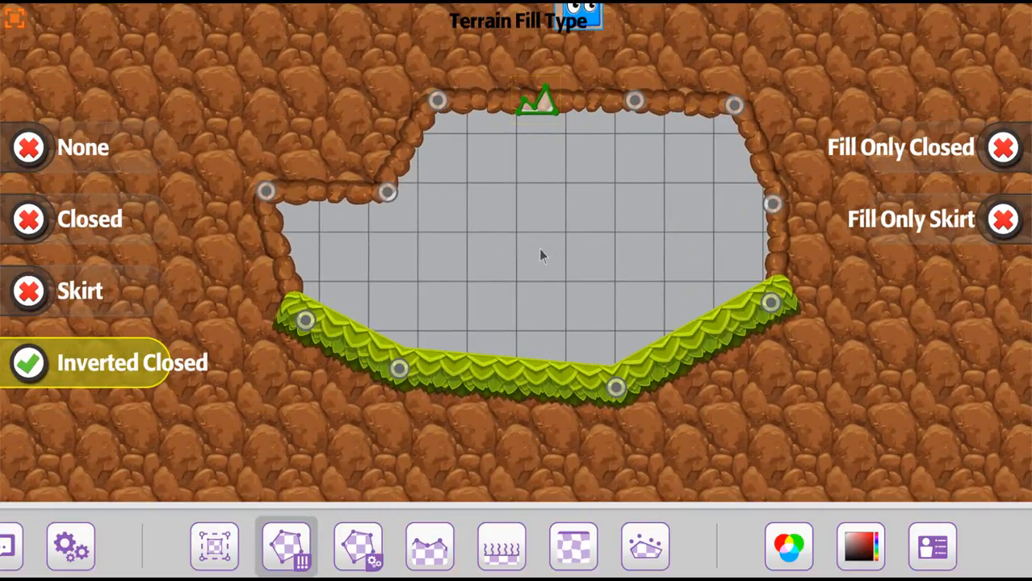
Step: Enlarge the cave by lowering the left floor node and moving the three nodes at its left end outward and down
click(210, 543)
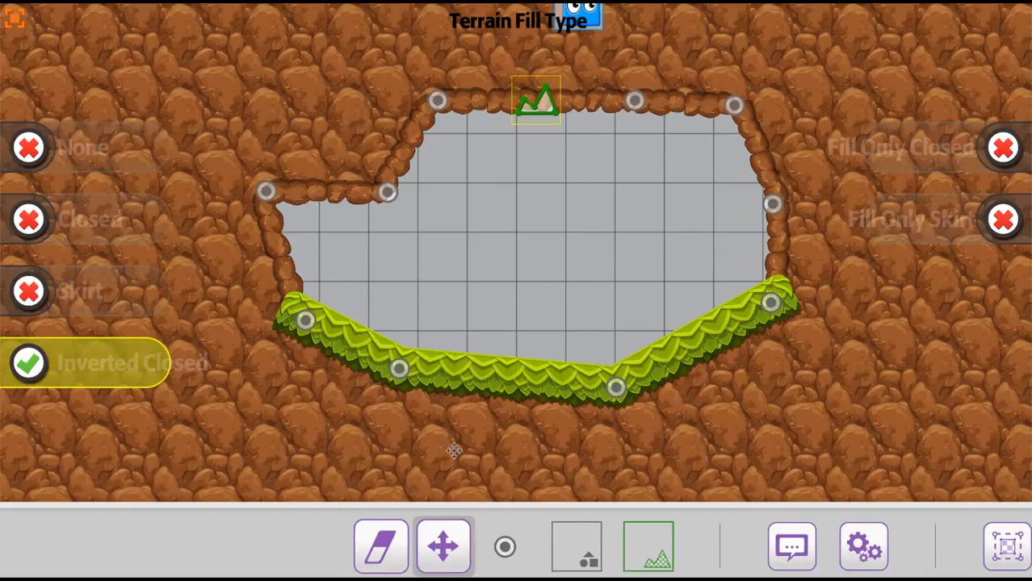
drag(399, 368, 401, 418)
drag(306, 321, 108, 407)
drag(250, 202, 115, 258)
drag(378, 190, 225, 250)
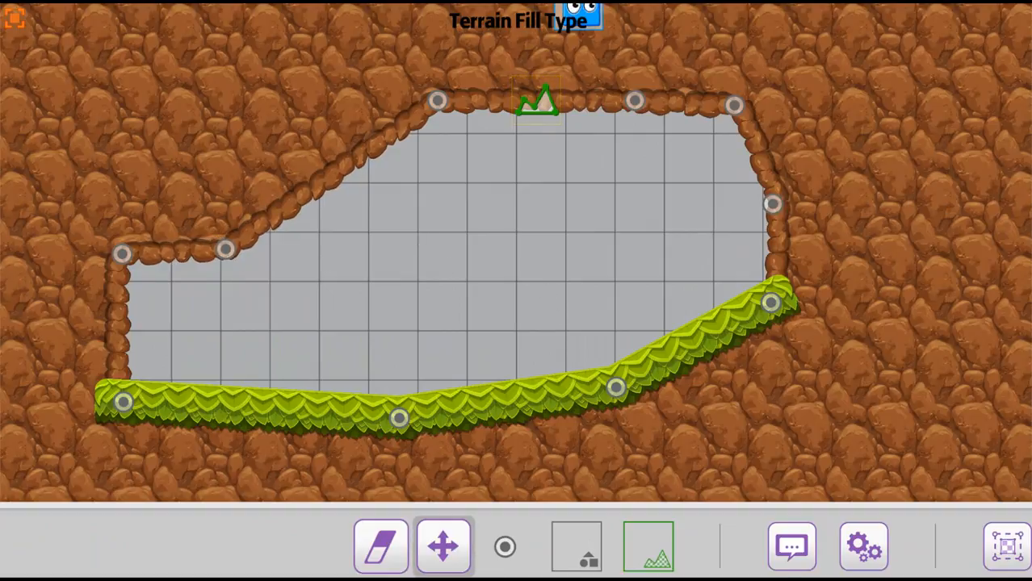
Step: Open the terrain fill settings and switch Split Corners off and back on to compare the edges
drag(777, 553, 884, 553)
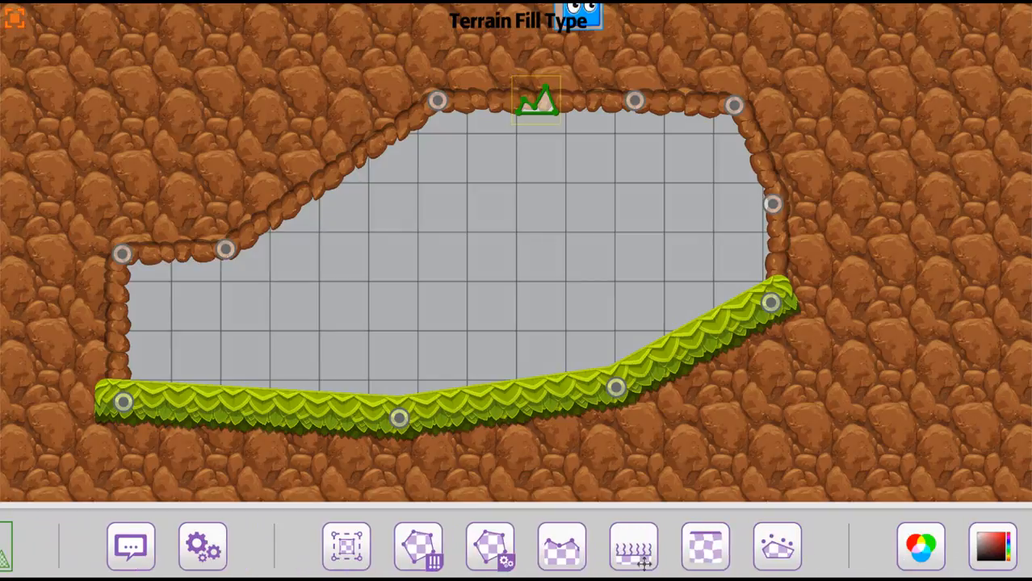
click(507, 557)
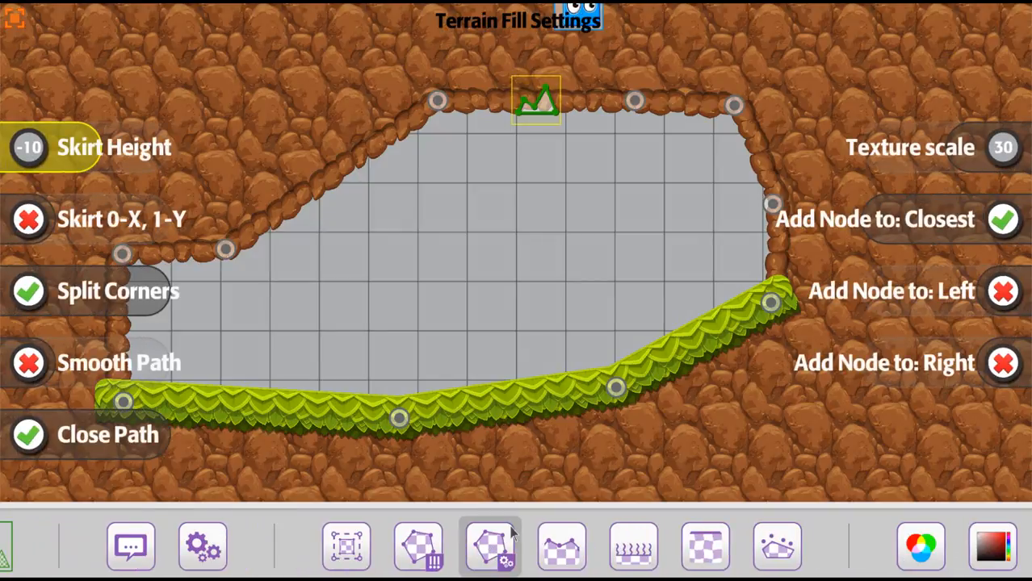
drag(464, 295, 543, 291)
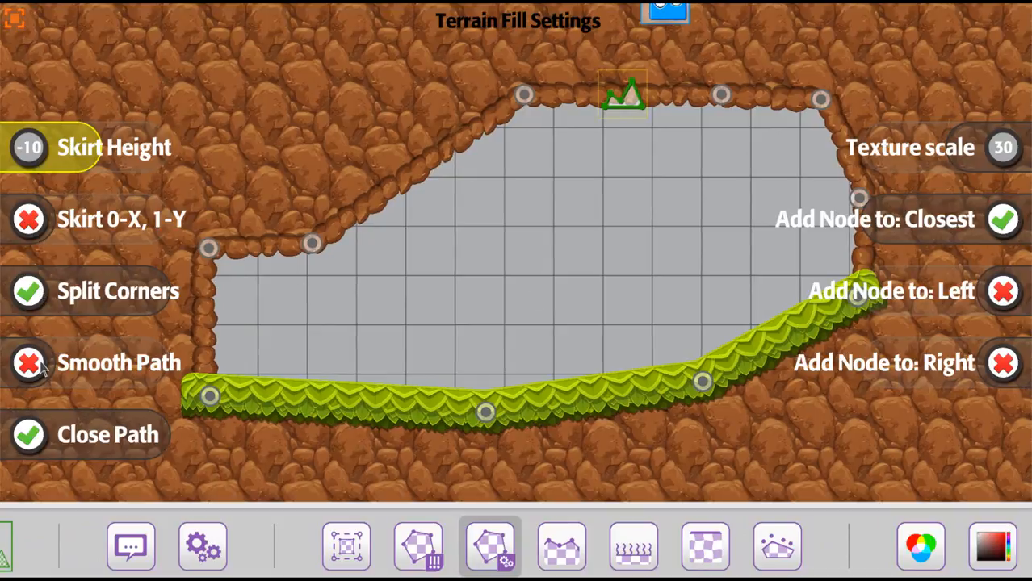
click(29, 292)
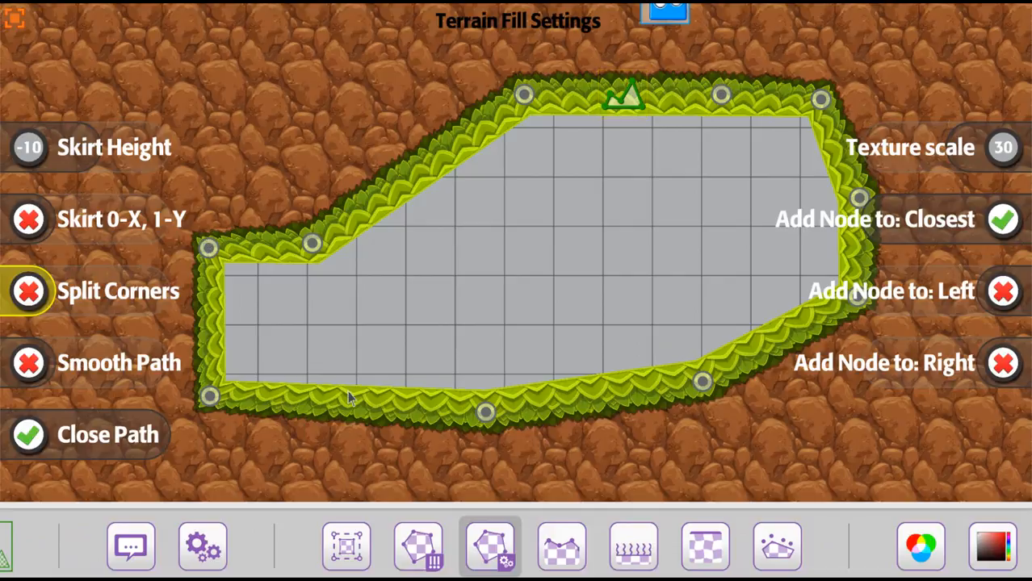
click(30, 293)
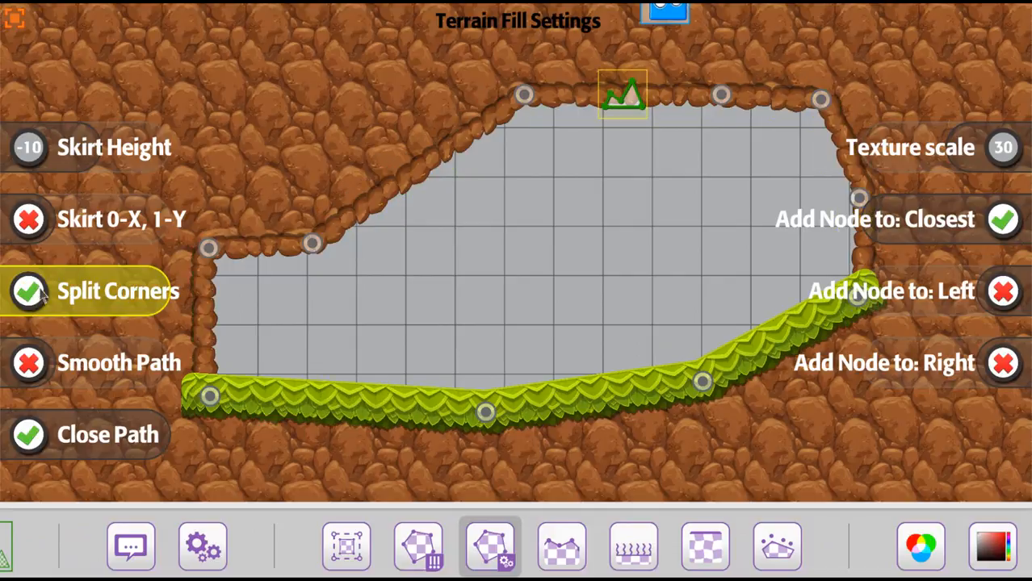
Step: Enable Smooth Path for the terrain, toggling it to compare the curved and straight edges
click(30, 364)
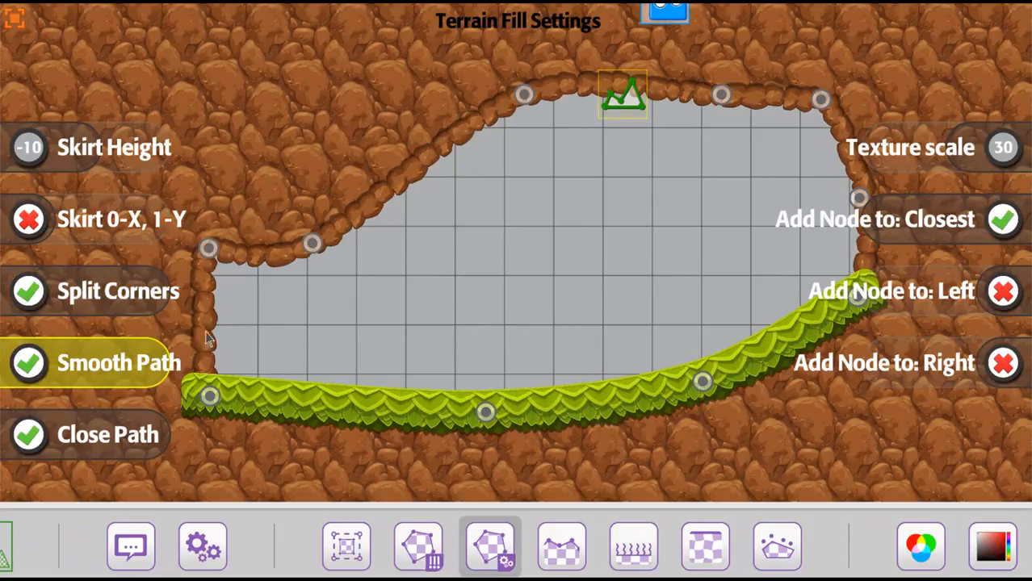
click(30, 365)
click(30, 364)
Step: Raise the two middle nodes of the cave's grass floor to form a hill followed by a dip
mouse_move(411, 541)
mouse_down()
mouse_move(794, 543)
mouse_move(567, 552)
mouse_up()
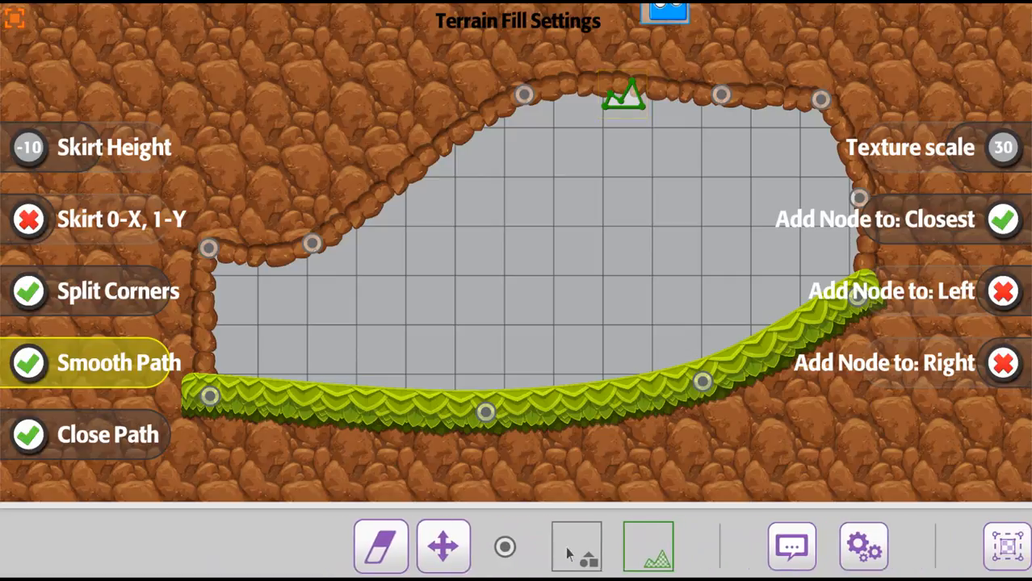
click(460, 553)
drag(485, 413, 479, 322)
drag(703, 379, 693, 355)
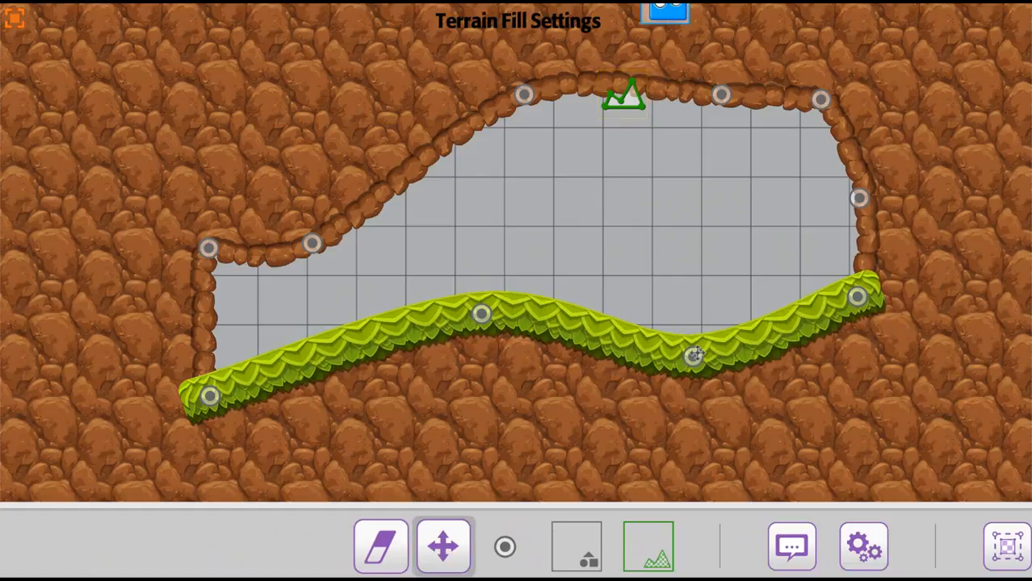
Step: Try the terrain fill settings with Close Path off, and turn Close Path back on
drag(855, 549, 379, 546)
click(265, 549)
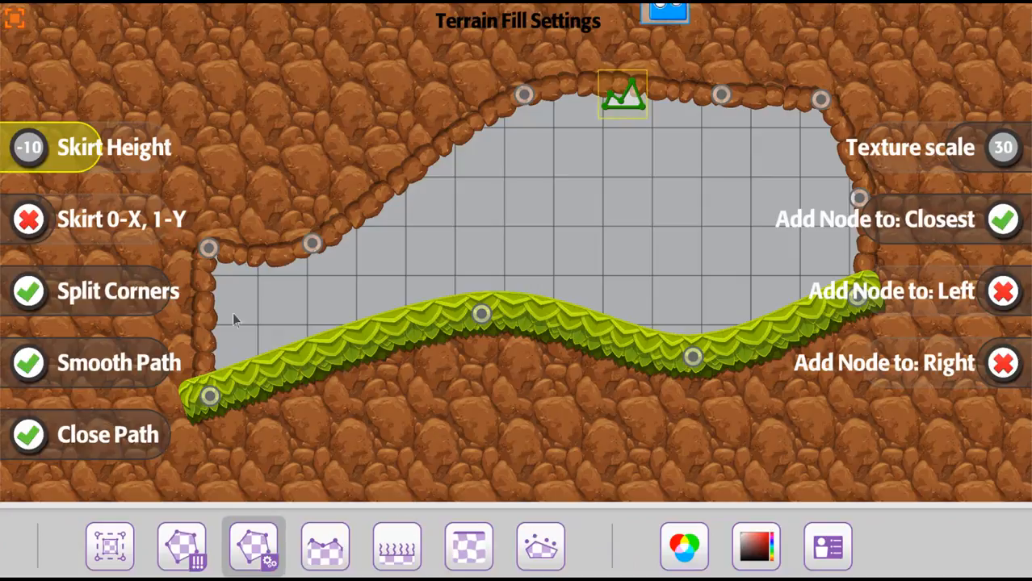
click(30, 437)
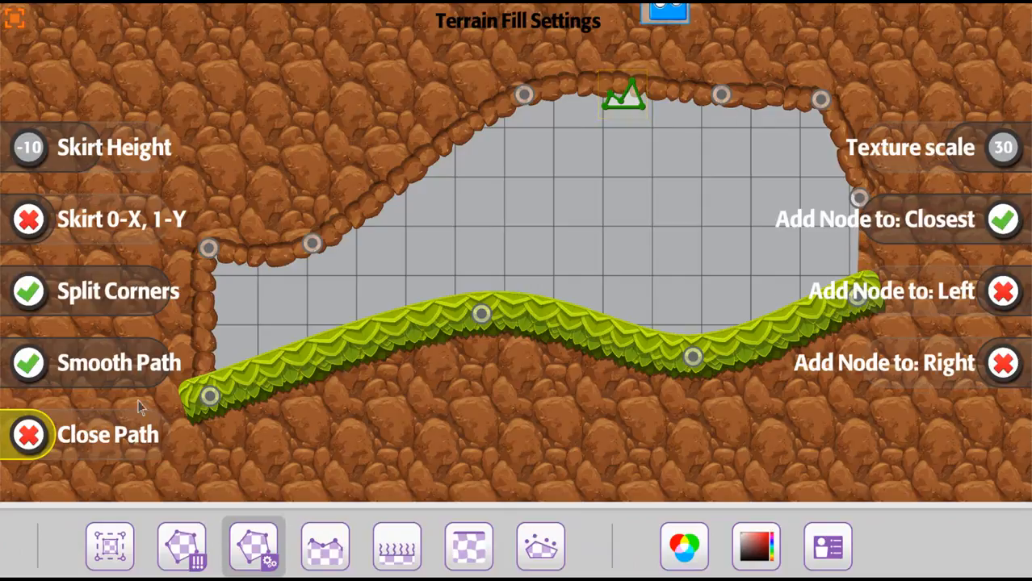
click(26, 435)
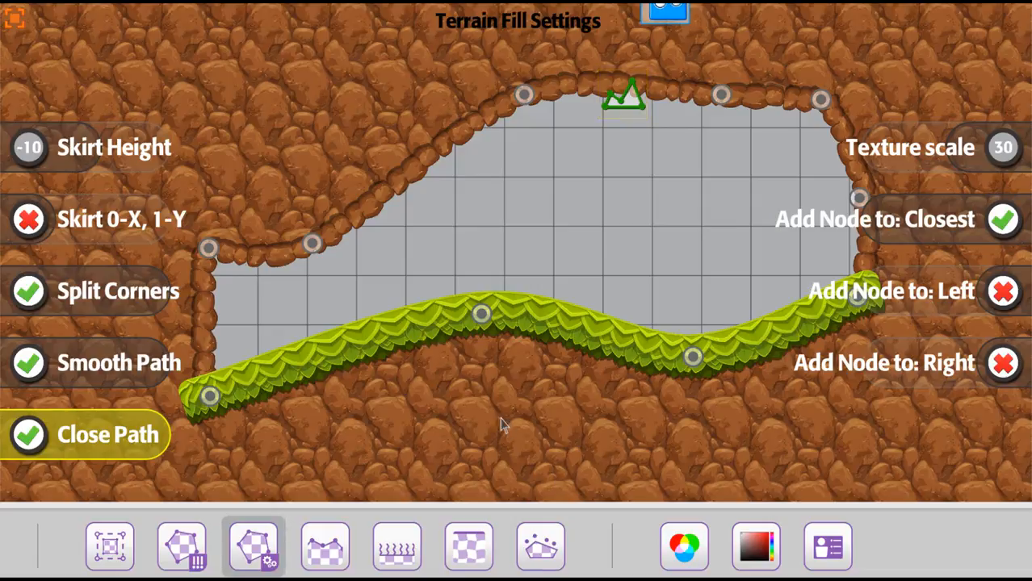
Step: Change the smoothed cave terrain's fill type back to Closed
scroll(487, 349, down, 3)
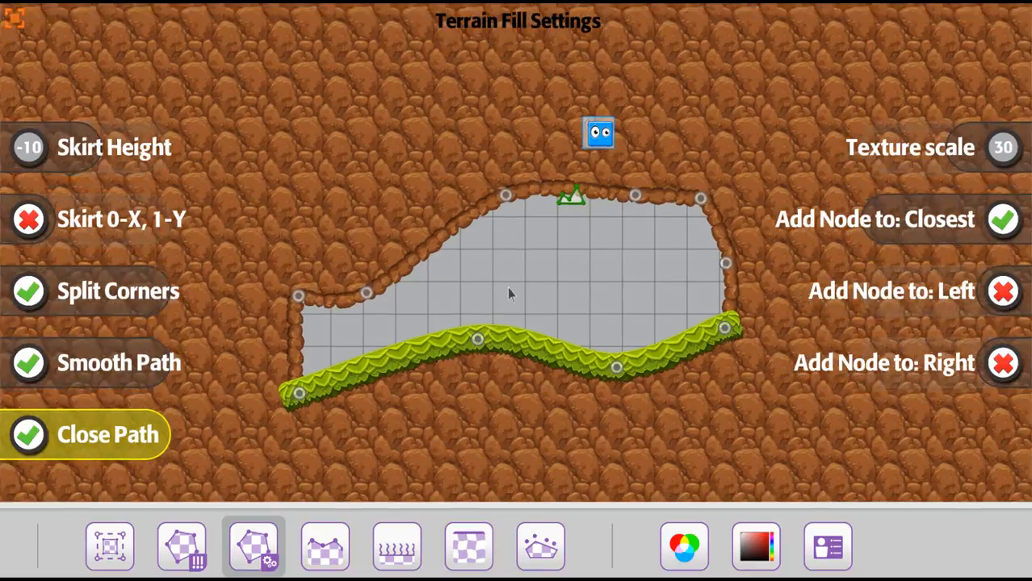
drag(509, 290, 499, 263)
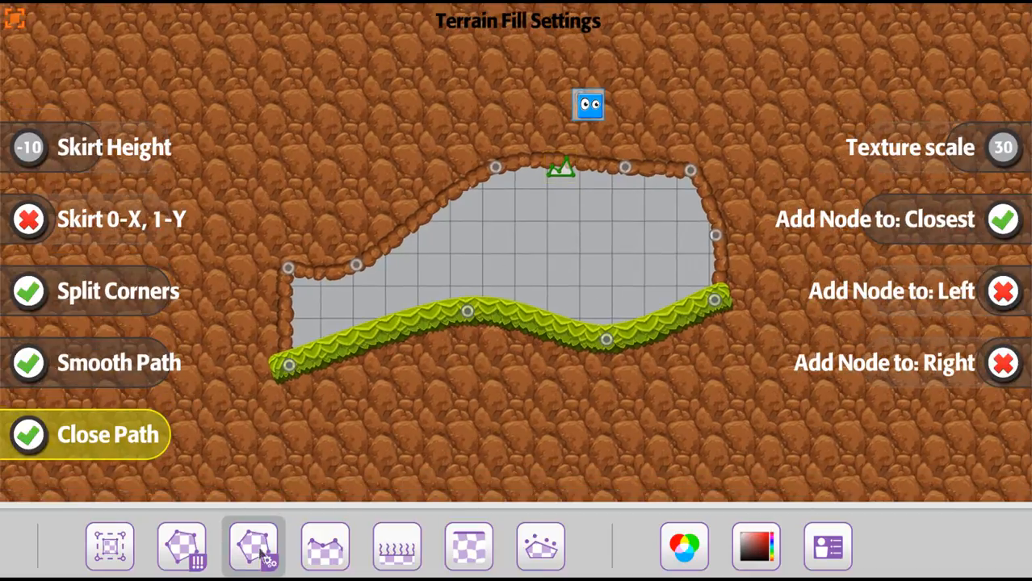
click(186, 553)
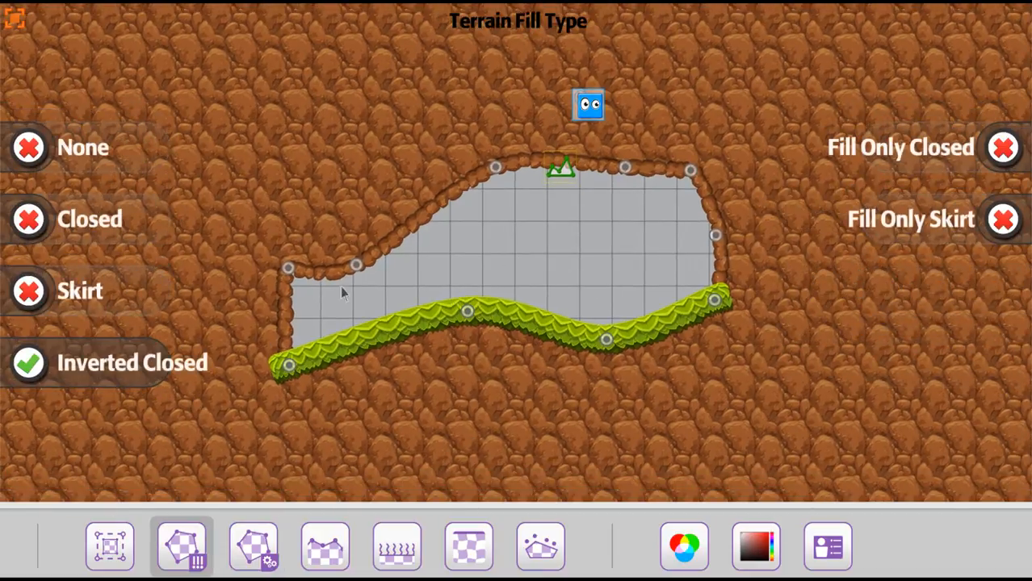
click(36, 231)
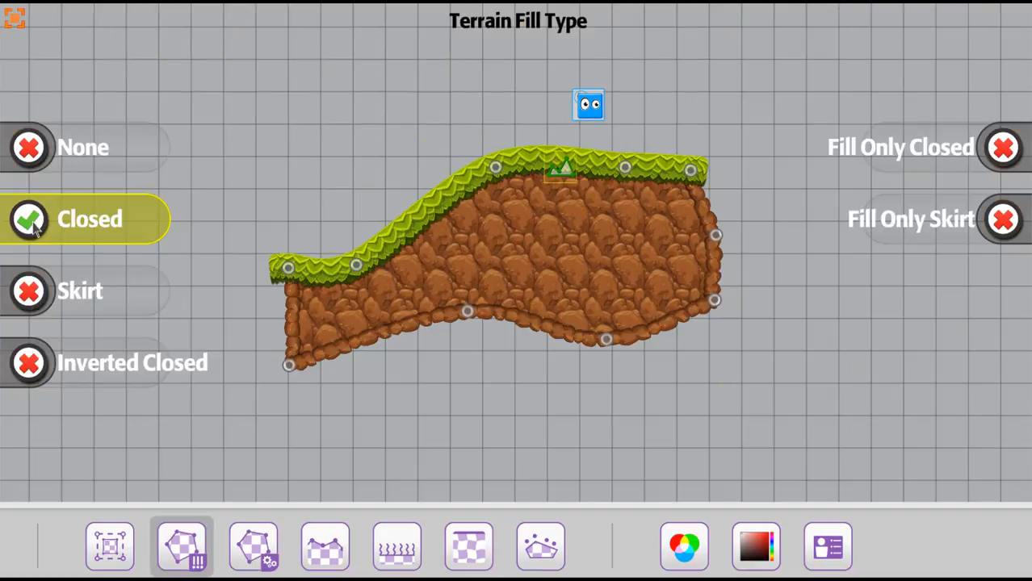